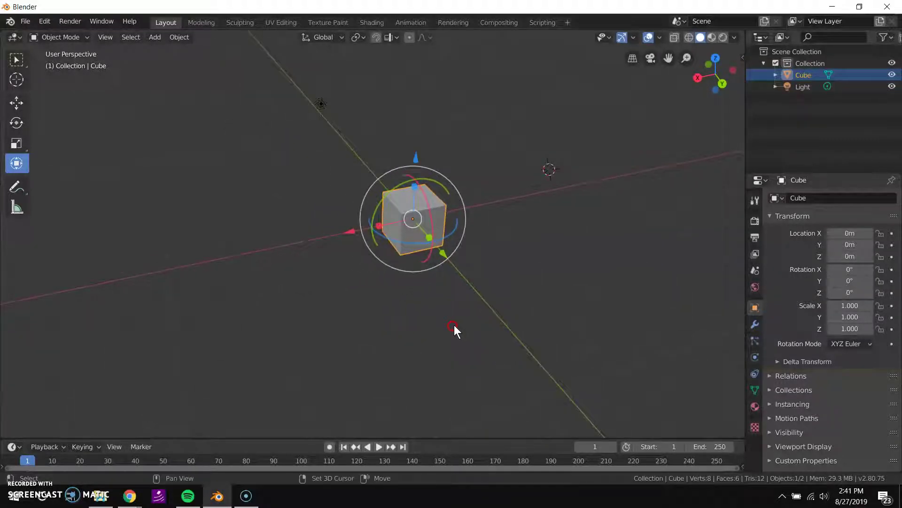
Select the cube and drag it away from the origin with the Transform gizmo
scroll(456, 330, up, 2)
scroll(455, 324, down, 2)
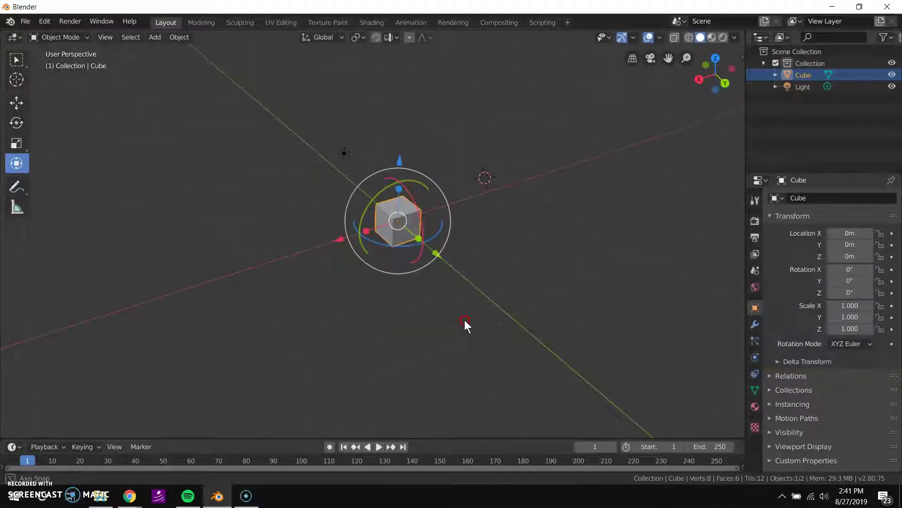
right_click(369, 230)
click(520, 248)
click(438, 214)
scroll(438, 214, up, 2)
click(438, 217)
middle_drag(464, 226, 433, 276)
drag(433, 276, 540, 191)
Reposition the cube freely with G twice, orbiting the view between moves
key(g)
click(538, 256)
scroll(530, 242, down, 5)
middle_drag(530, 241, 560, 288)
key(g)
click(527, 288)
click(766, 241)
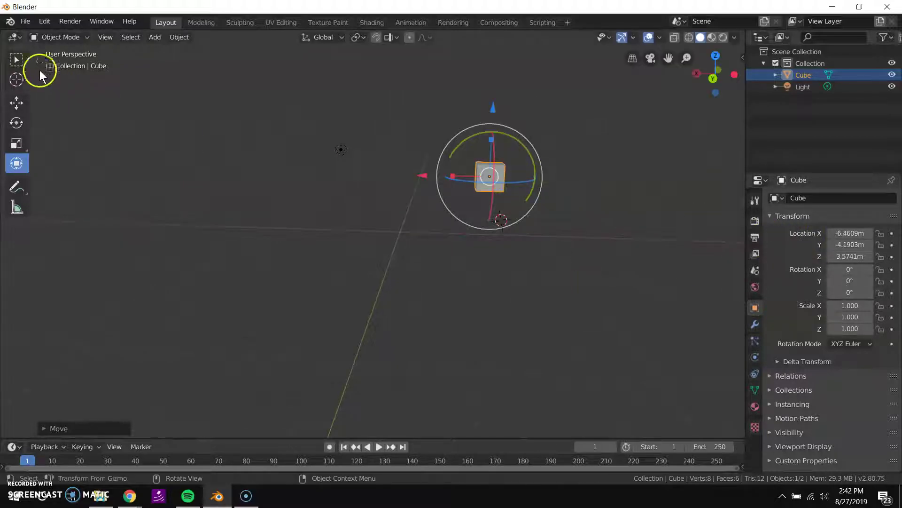
Set the cube's Location X, Y and Z to 0 m in the Object properties
click(17, 59)
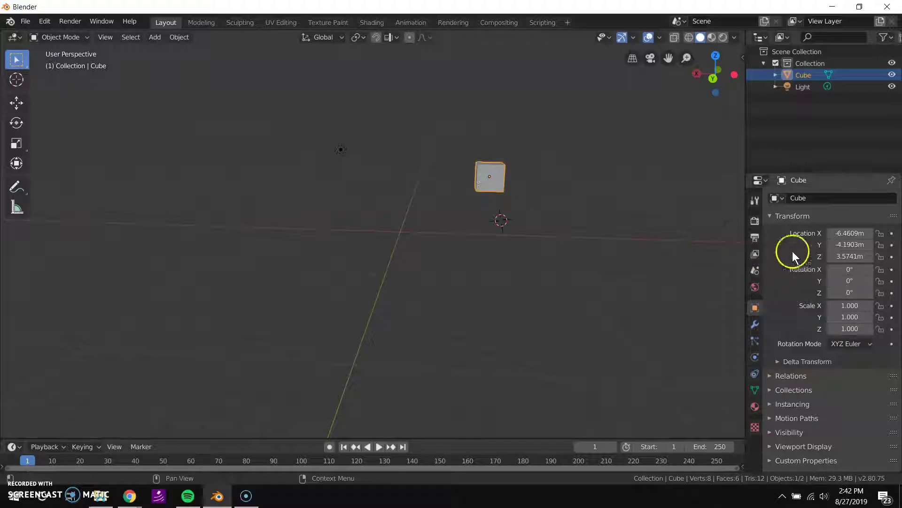
click(851, 233)
text(0)
click(849, 243)
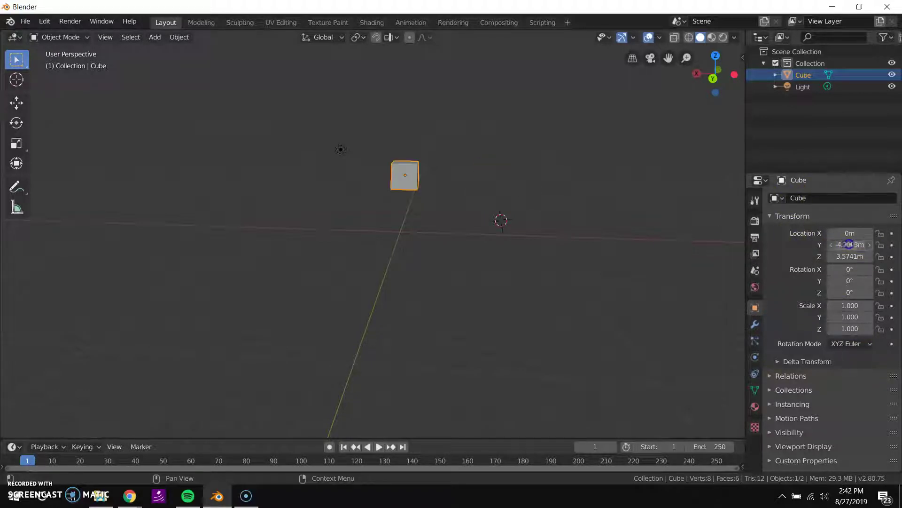
click(847, 257)
text(0m)
key(Return)
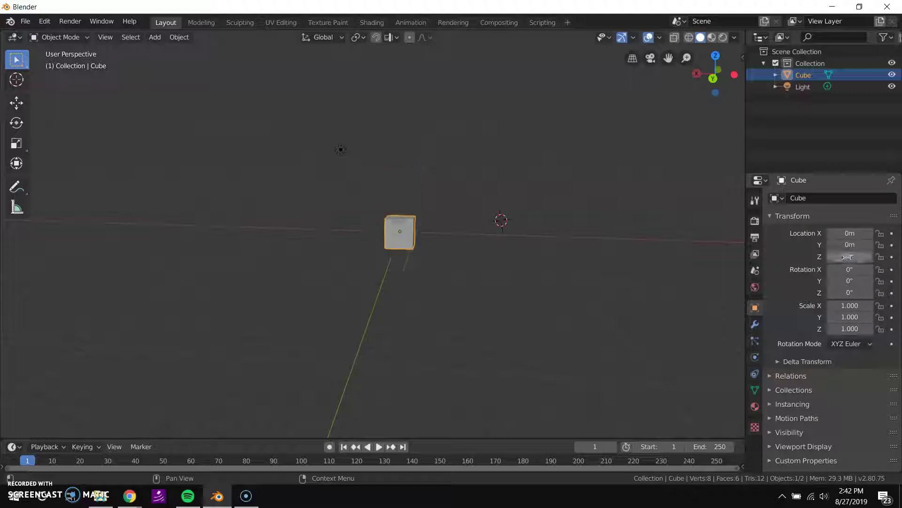
middle_drag(490, 234, 476, 258)
Delete the original cube and add a new mesh Cube in its place
key(x)
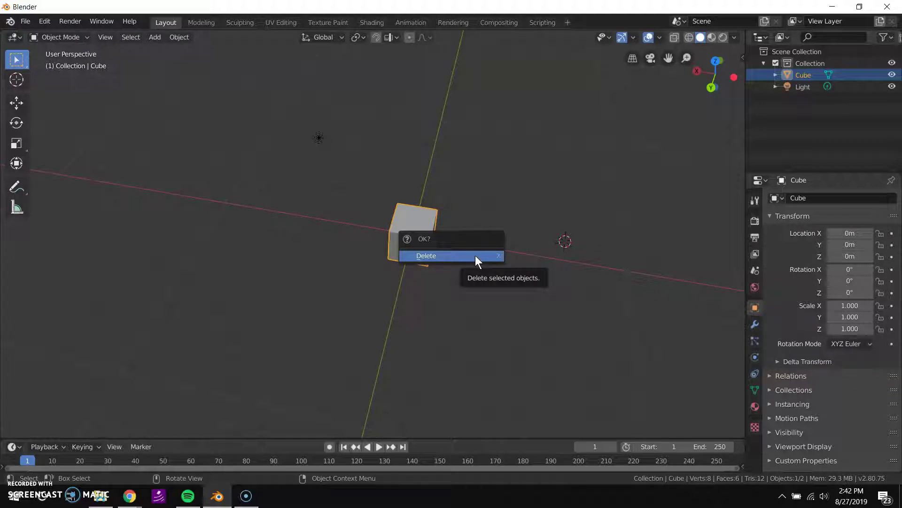
click(475, 256)
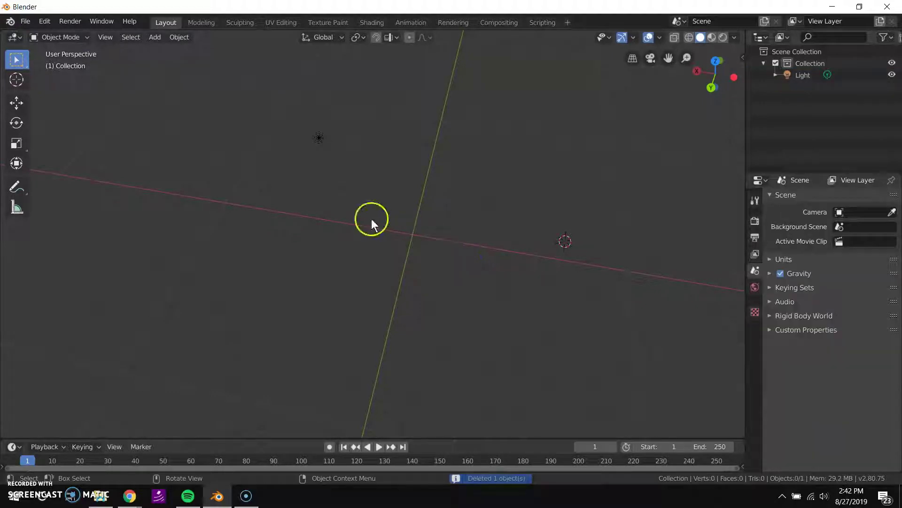
click(155, 38)
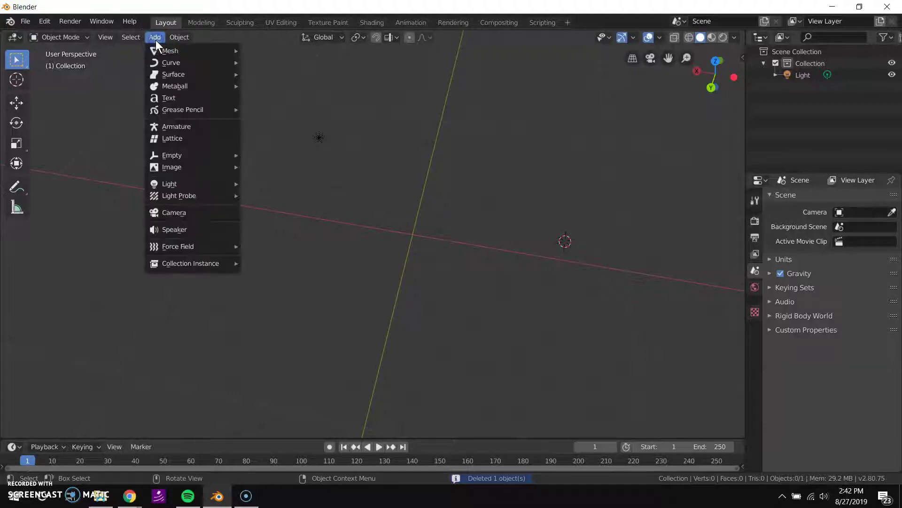
mouse_move(162, 48)
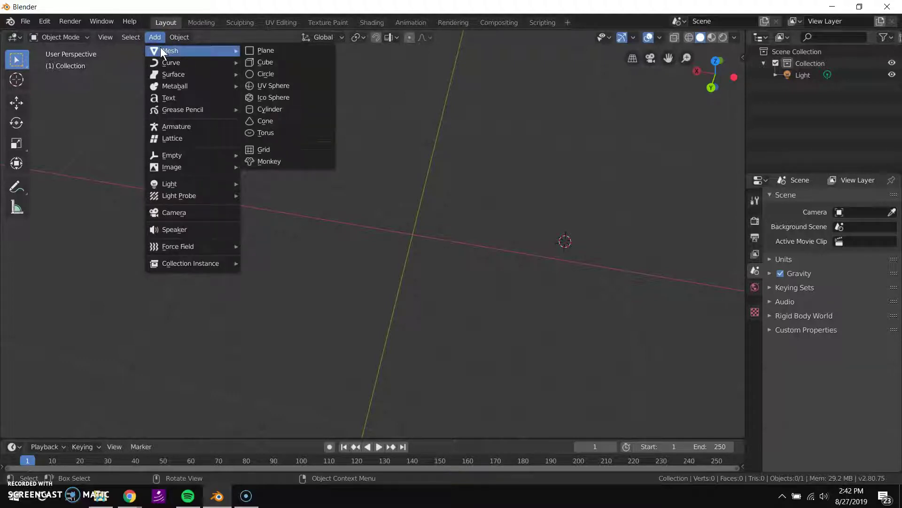
click(274, 64)
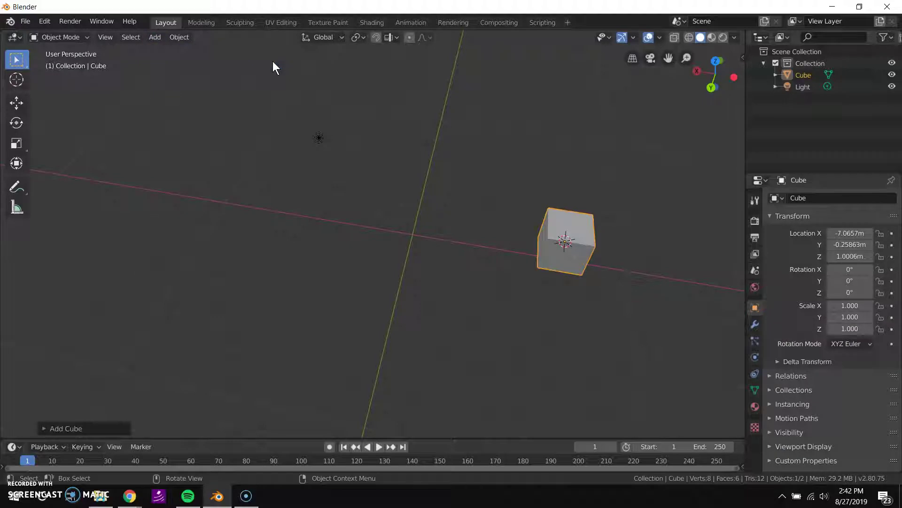
click(155, 37)
mouse_move(169, 51)
middle_drag(529, 239, 573, 213)
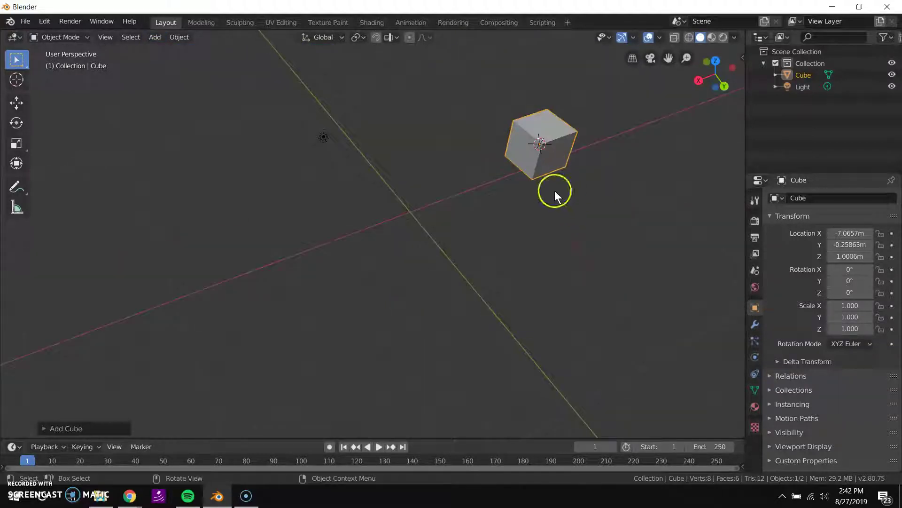
shift+middle_drag(477, 183, 383, 223)
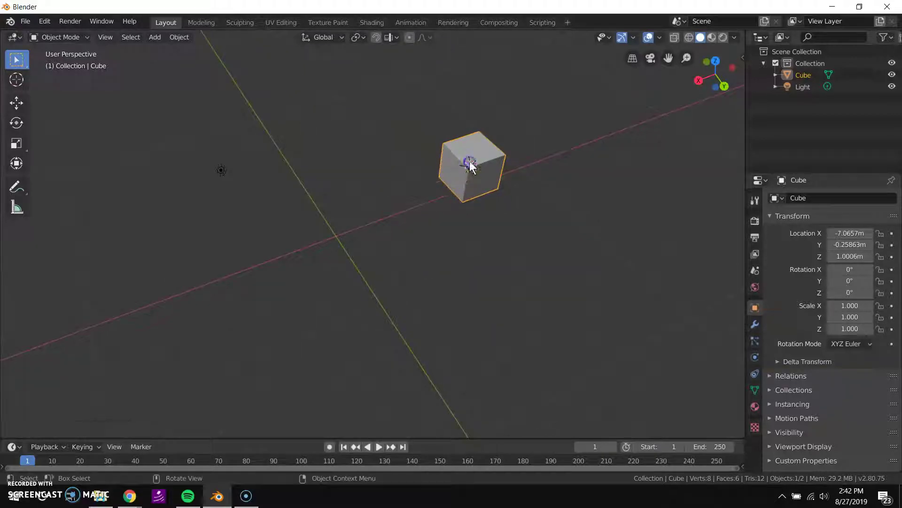
Type 0 into the new cube's Location X, Y and Z fields
drag(836, 233, 849, 233)
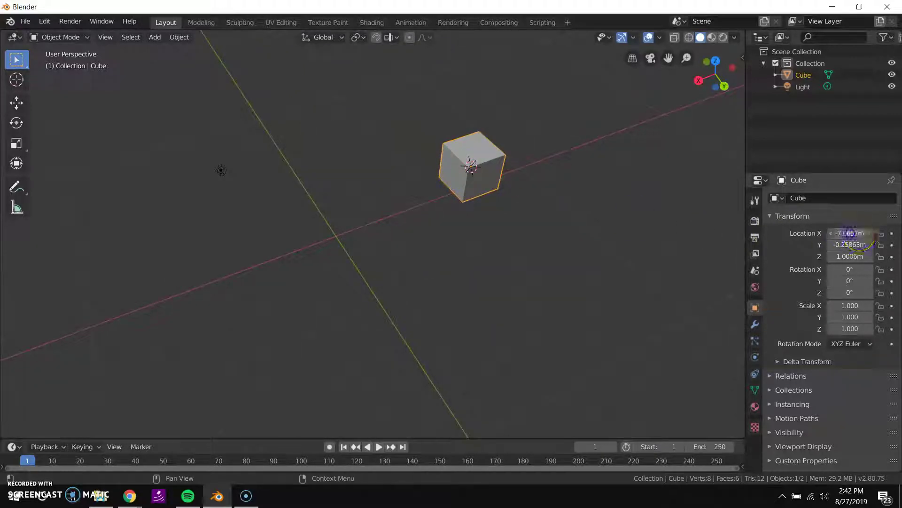
text(0)
click(836, 244)
text(0)
click(853, 256)
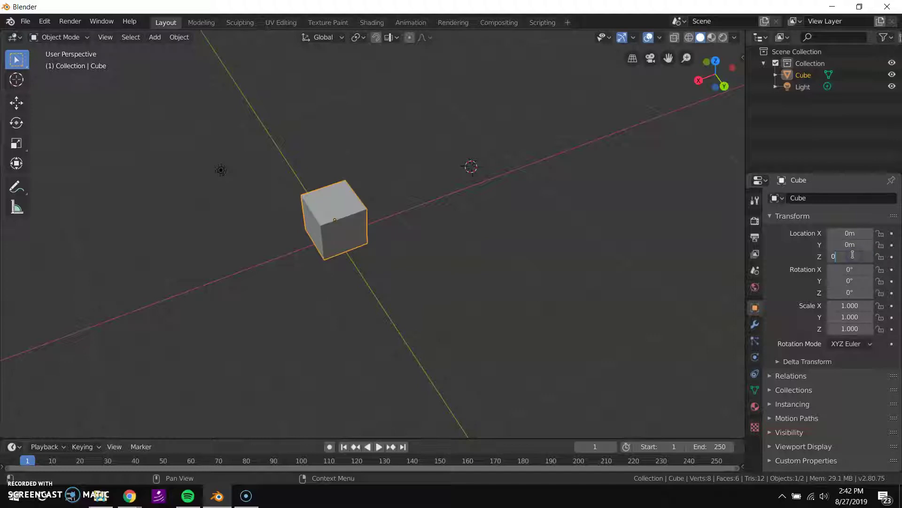
text(0)
key(Return)
middle_drag(494, 201, 447, 137)
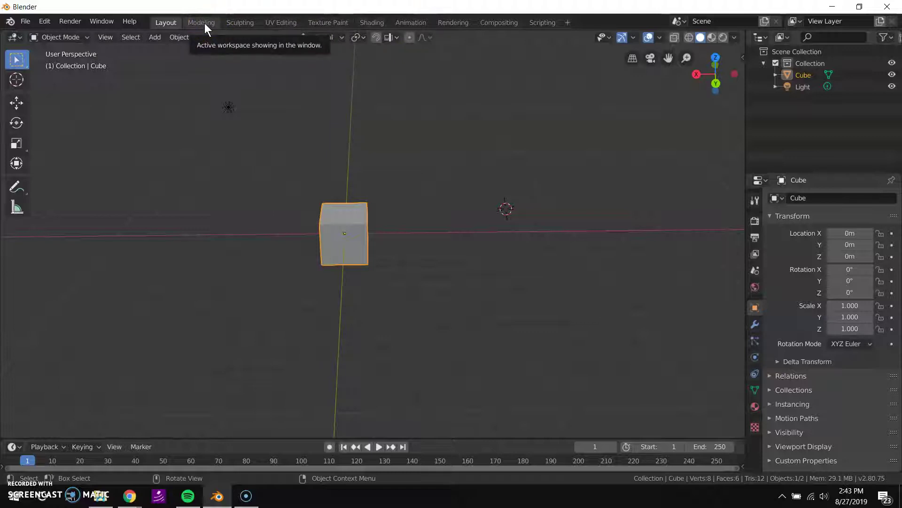
click(167, 25)
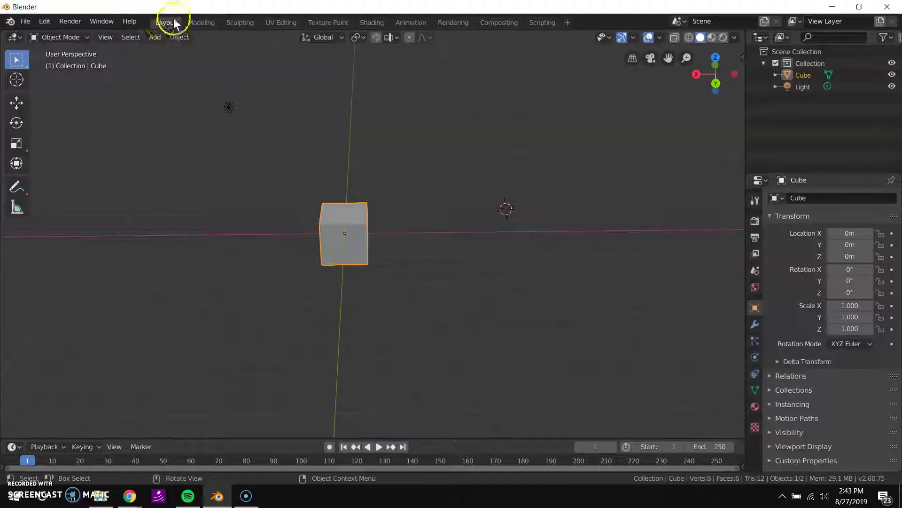
Switch to the Modeling workspace and orbit around the cube in Edit Mode
click(209, 22)
scroll(461, 132, up, 1)
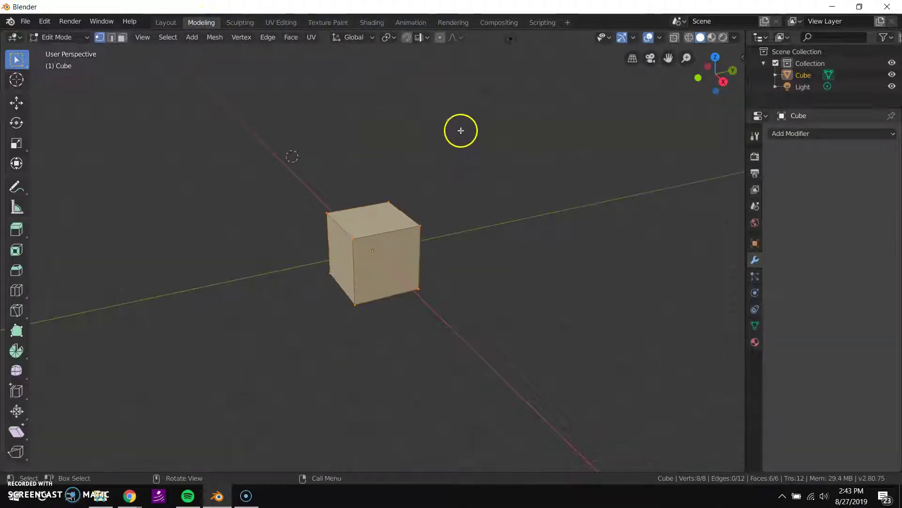
middle_drag(465, 130, 496, 147)
scroll(415, 134, up, 3)
scroll(407, 145, down, 2)
scroll(397, 145, up, 2)
middle_drag(397, 145, 408, 193)
right_click(416, 229)
click(477, 166)
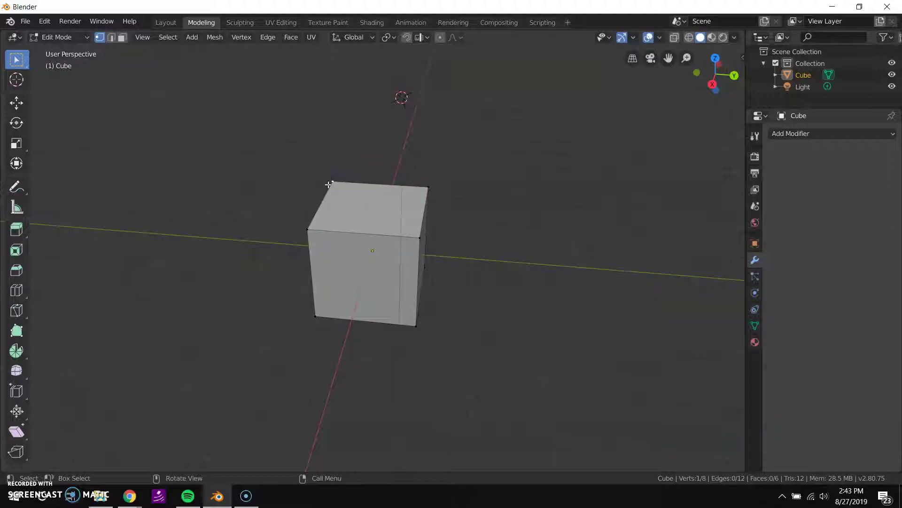
From a near-front view, select all vertices with A, then clear the selection
middle_drag(312, 226, 437, 221)
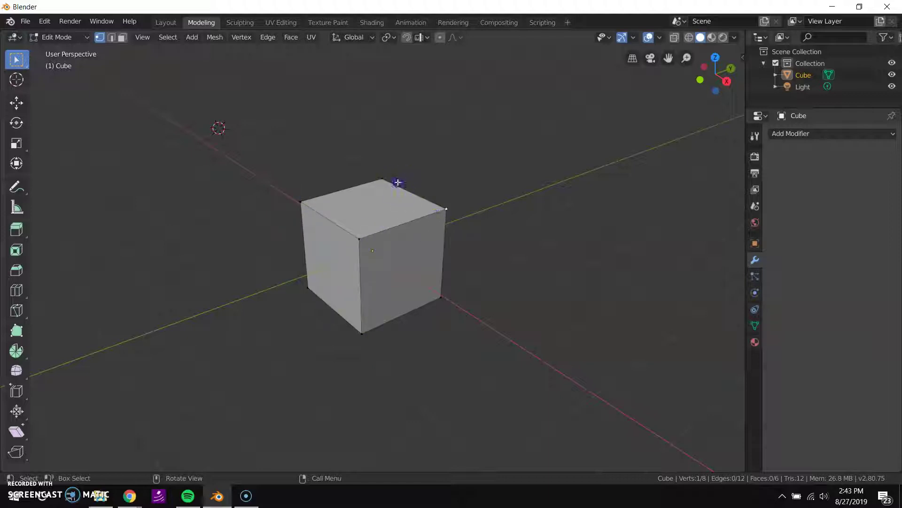
middle_drag(404, 200, 334, 202)
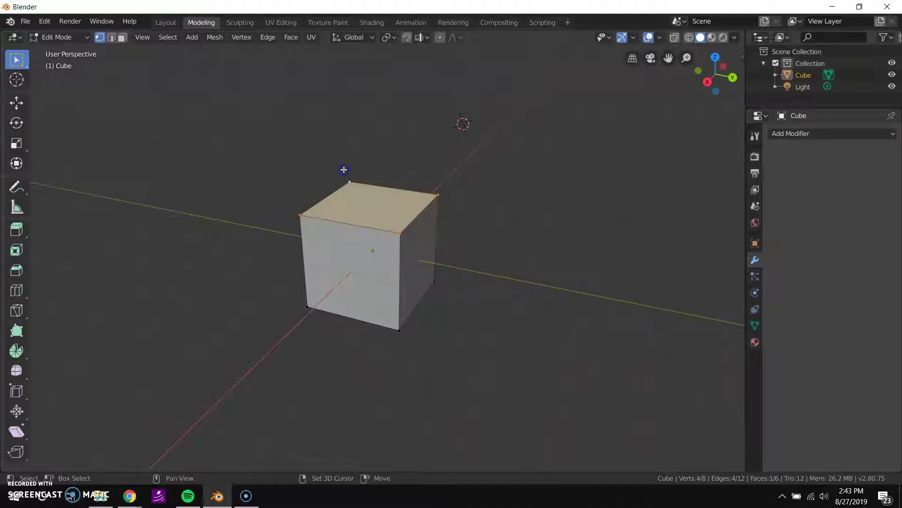
middle_drag(344, 169, 428, 194)
click(383, 187)
middle_drag(373, 223, 402, 192)
key(a)
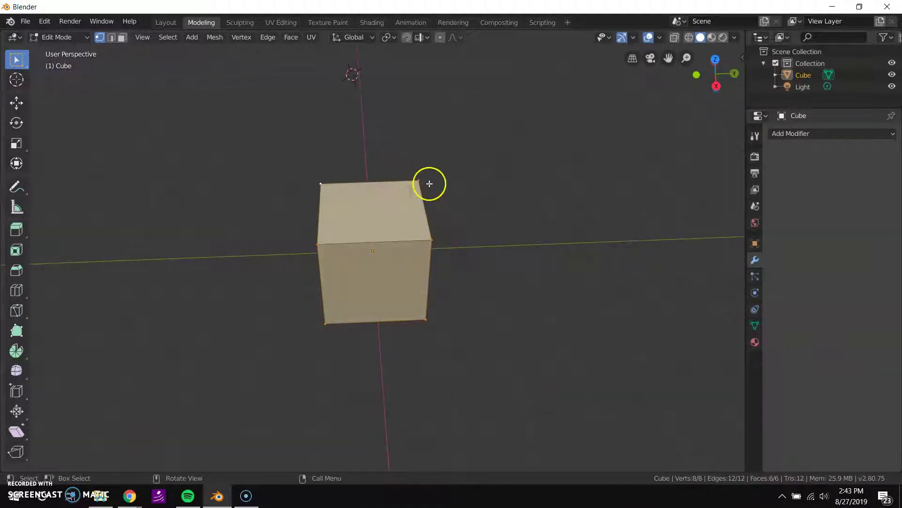
click(430, 180)
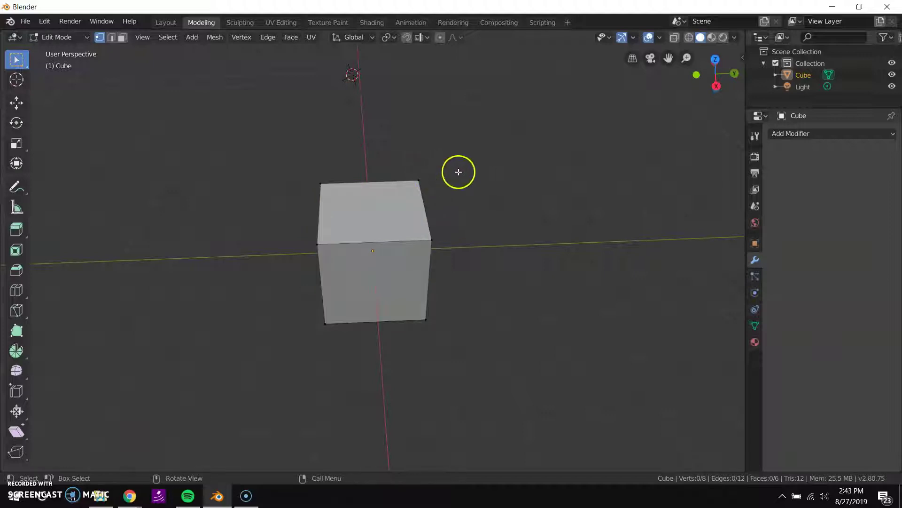
middle_drag(383, 185, 387, 202)
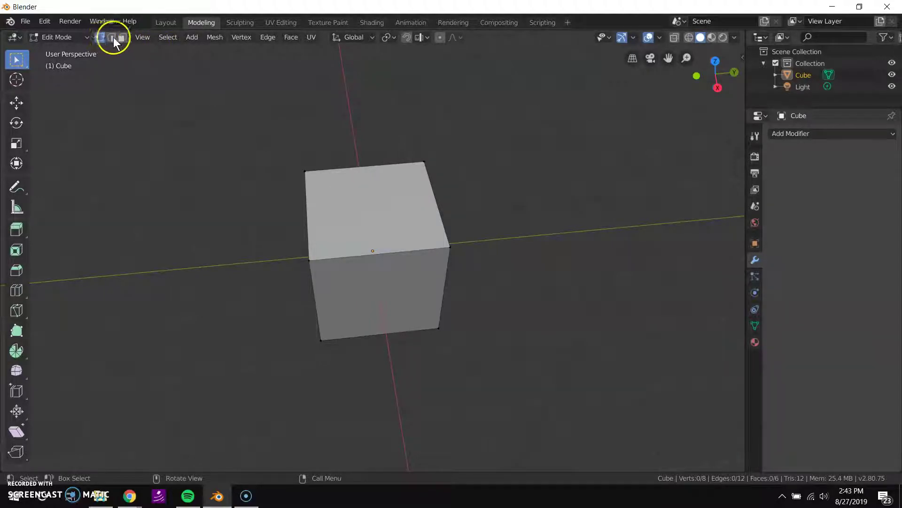
Switch to face select mode and select the cube's top face
middle_drag(166, 93, 264, 114)
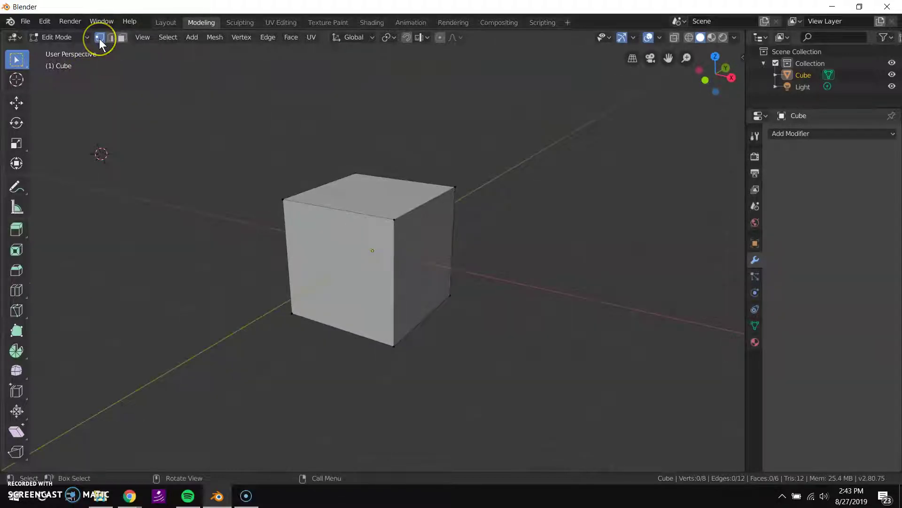
click(122, 38)
middle_drag(261, 117, 242, 165)
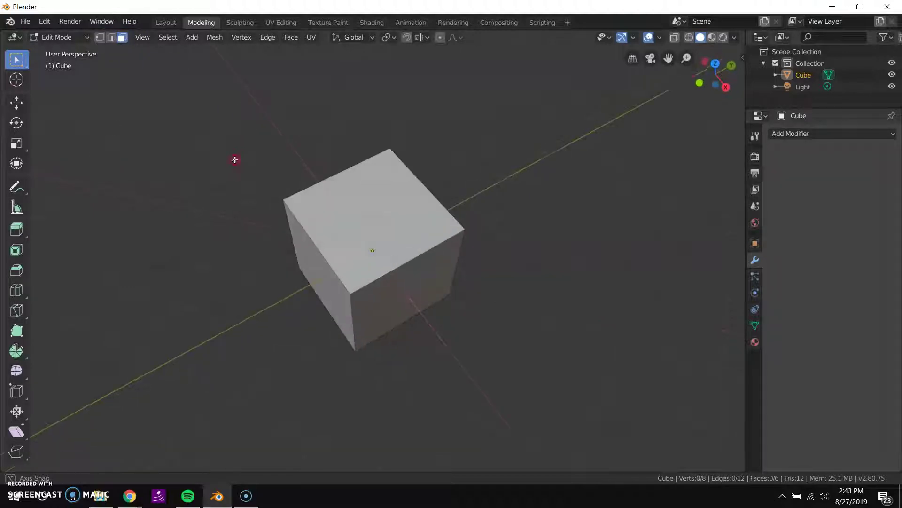
click(344, 209)
middle_drag(339, 204, 483, 238)
click(340, 246)
click(376, 193)
click(187, 121)
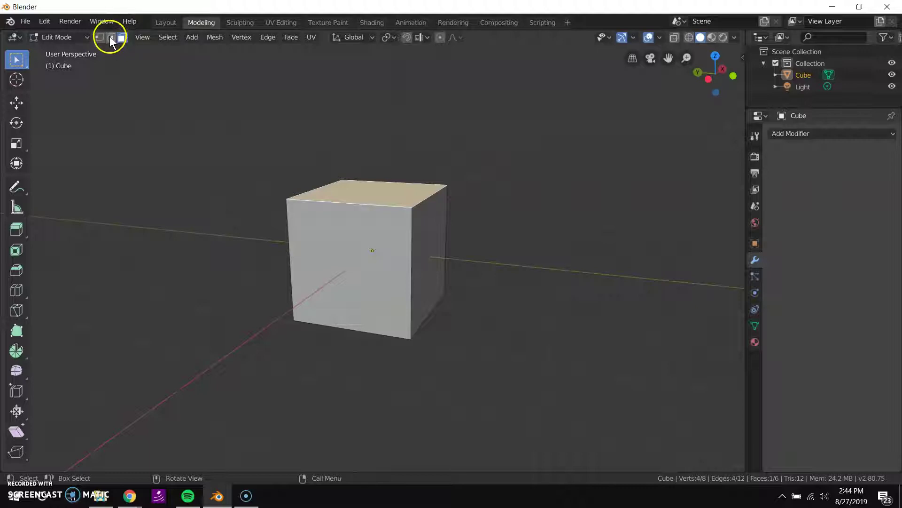
Switch to edge select mode and select three of the cube's top edges
click(111, 39)
middle_drag(436, 185, 417, 201)
click(520, 212)
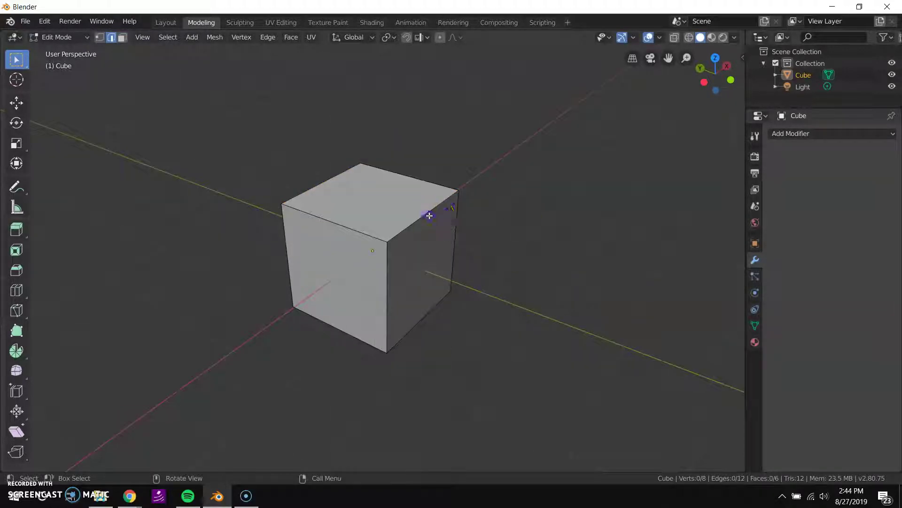
click(372, 231)
shift+click(347, 210)
shift+click(389, 254)
middle_drag(388, 258, 451, 257)
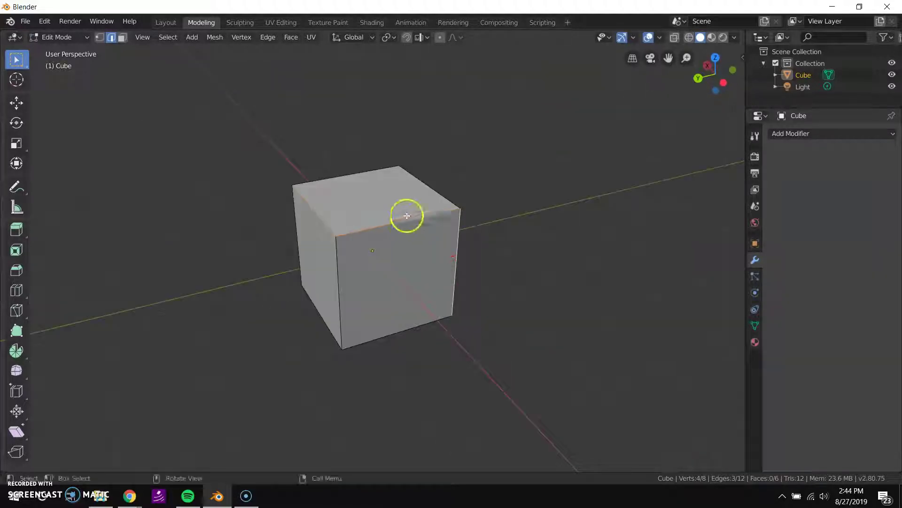
middle_drag(411, 210, 329, 215)
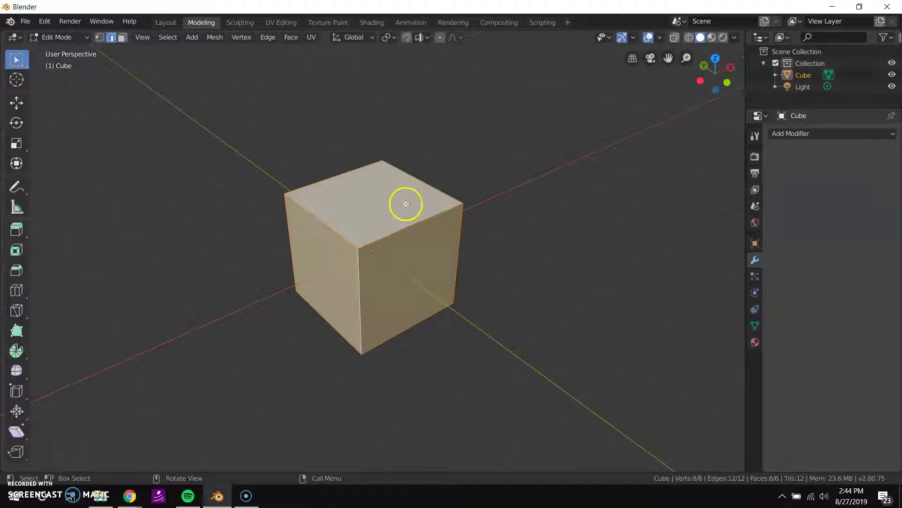
Cancel two trial scales and deselect all geometry with Alt+A
key(s)
right_click(420, 197)
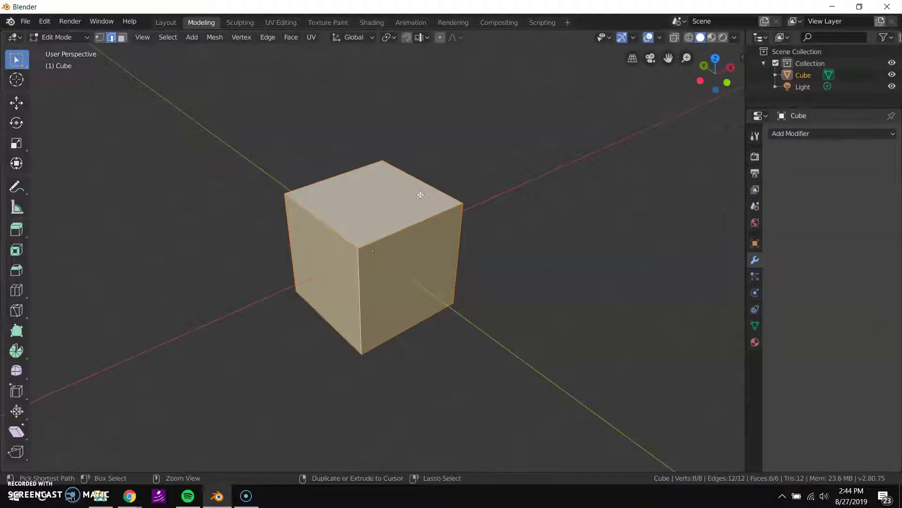
key(s)
right_click(413, 197)
key(alt+a)
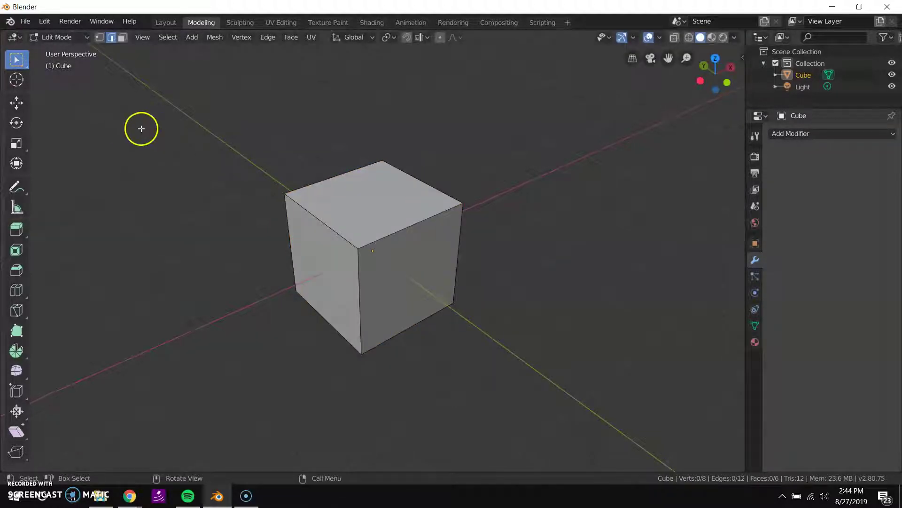
Select the top vertices in vertex mode and cancel a trial G move
click(104, 38)
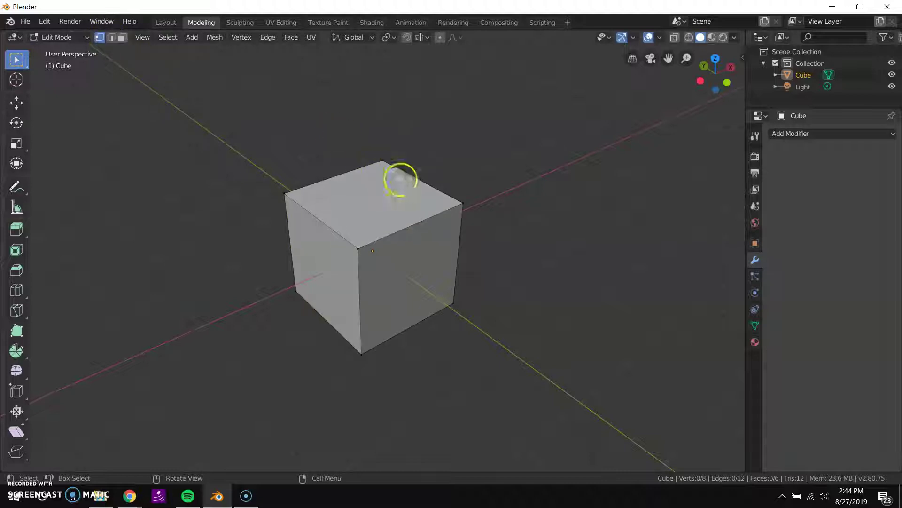
shift+click(452, 200)
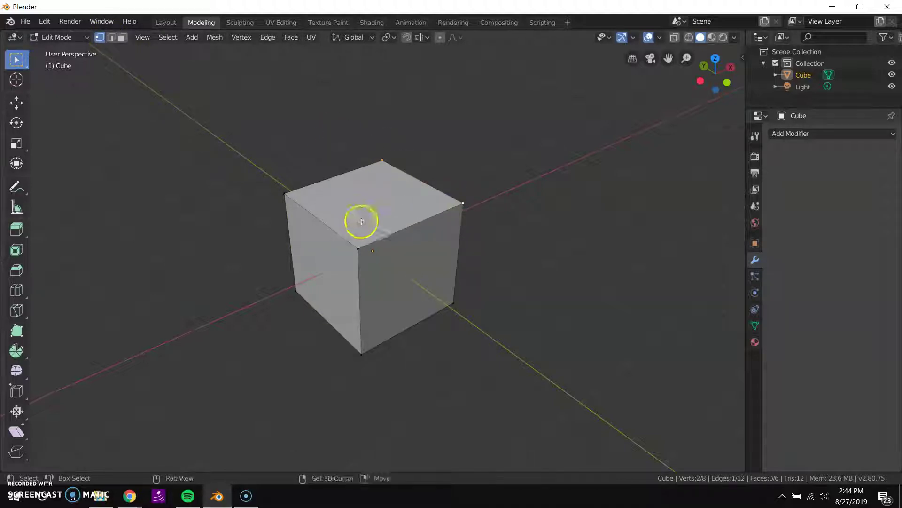
shift+click(288, 190)
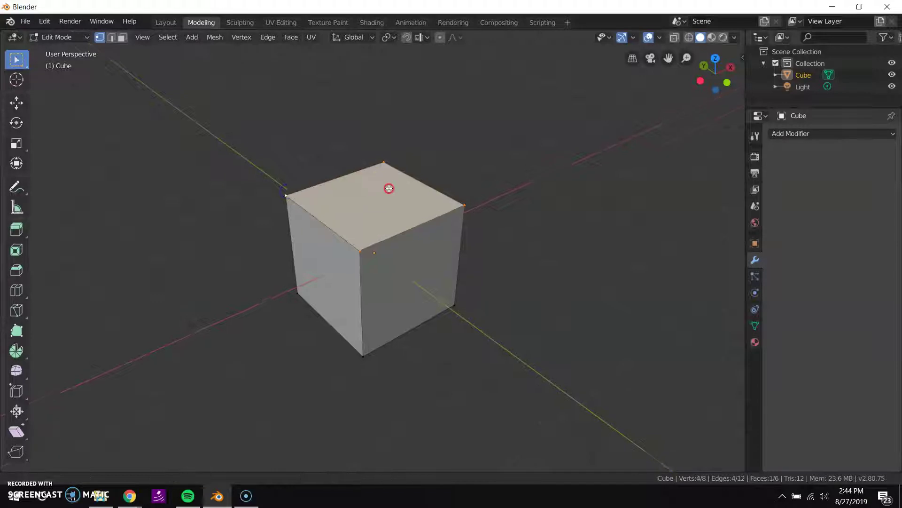
middle_drag(389, 210, 453, 239)
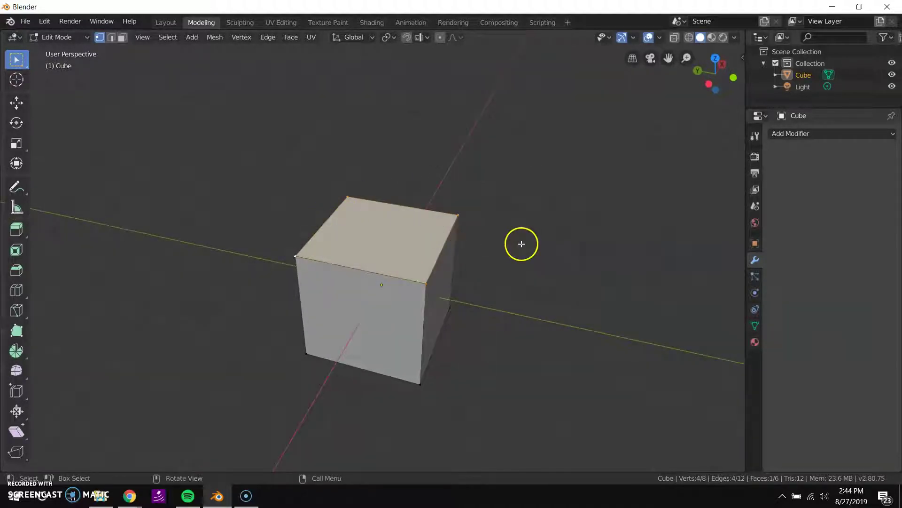
key(g)
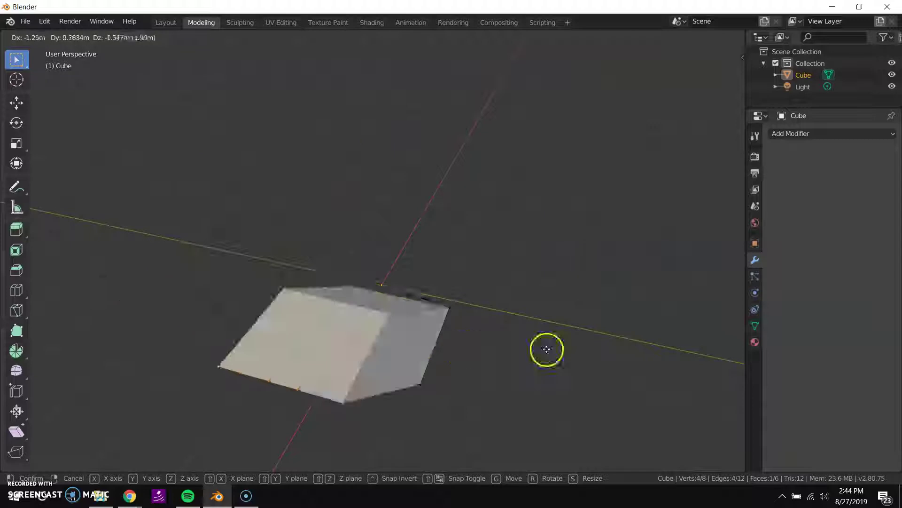
key(Escape)
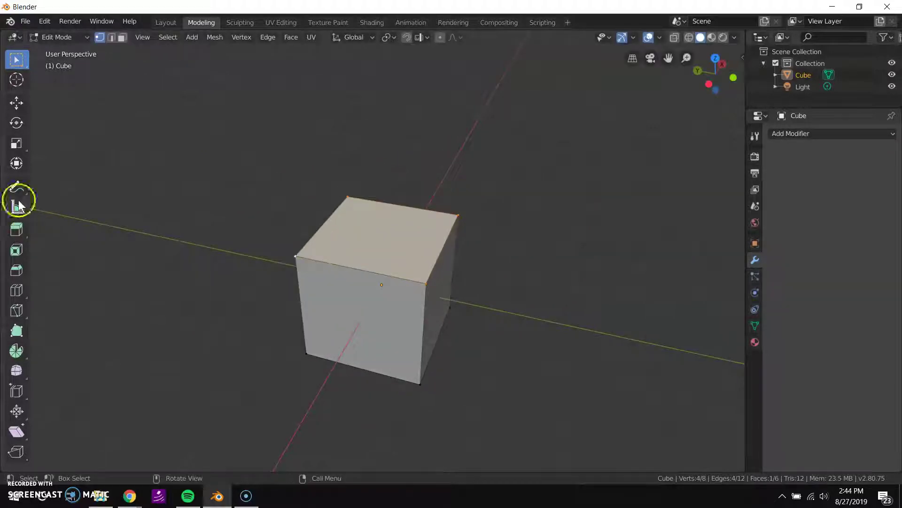
Test moving the top face with the Move tool, undo both moves, then select only the top face
click(17, 102)
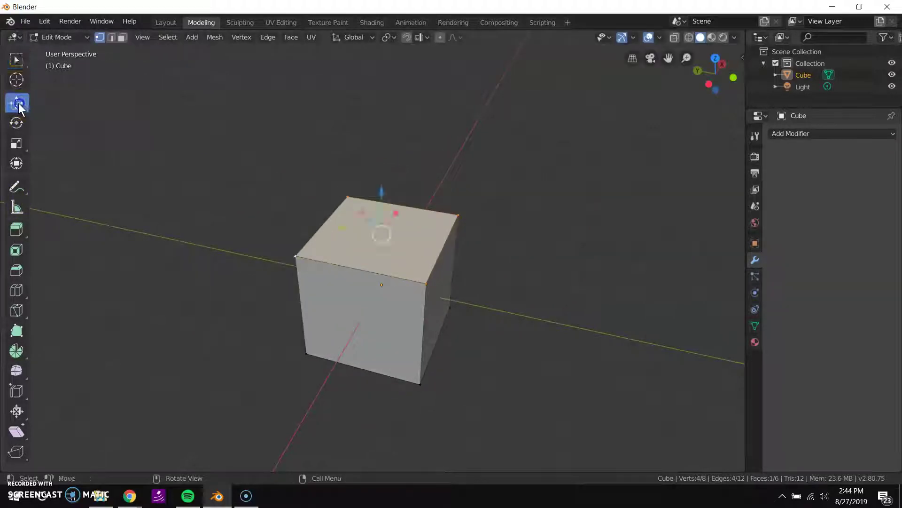
drag(337, 228, 311, 220)
drag(378, 207, 340, 263)
key(ctrl+z)
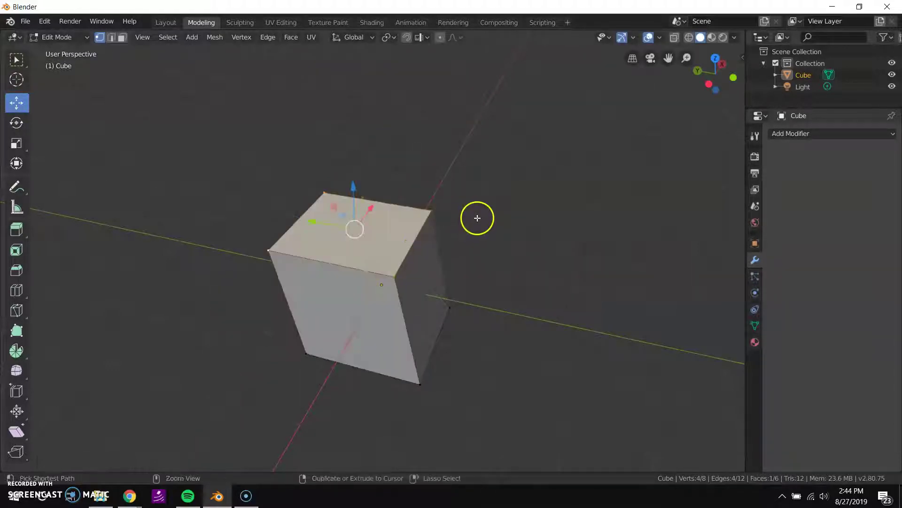
key(ctrl+z)
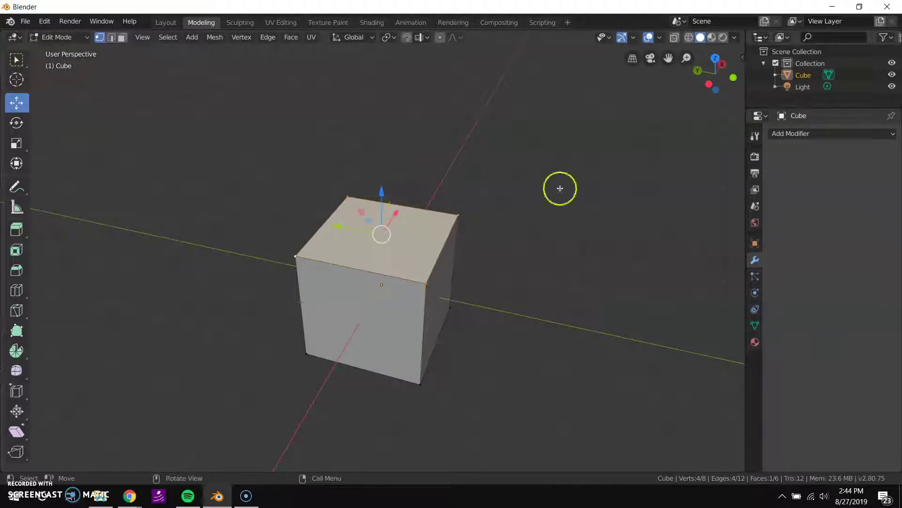
key(a)
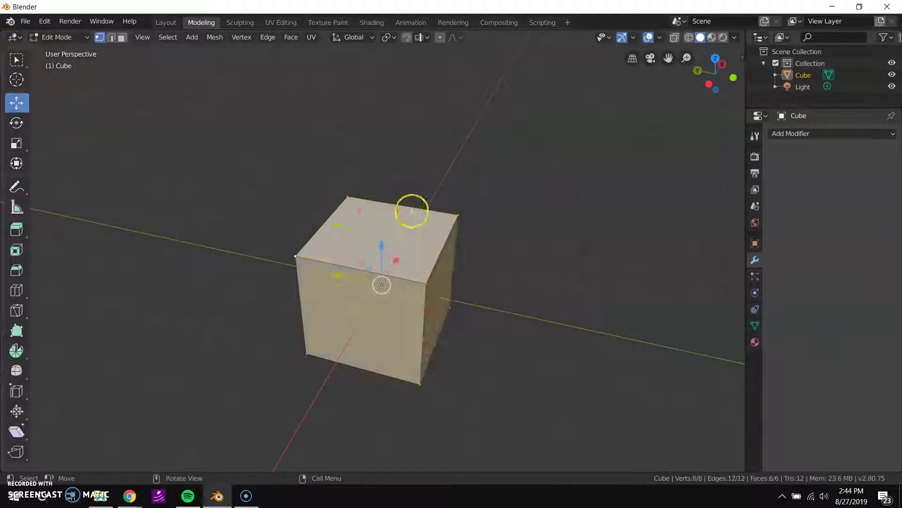
click(122, 37)
click(367, 226)
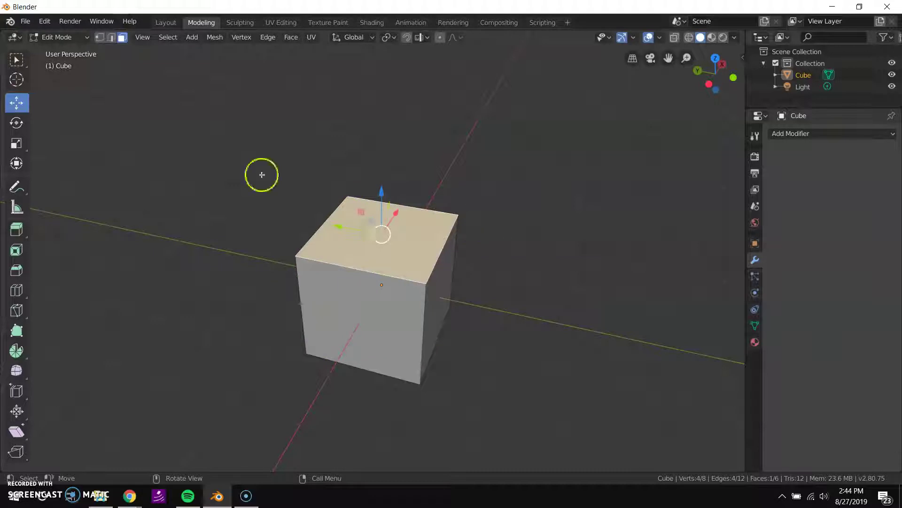
Tilt the top face with the Rotate tool gizmo, then undo the tilt
click(17, 123)
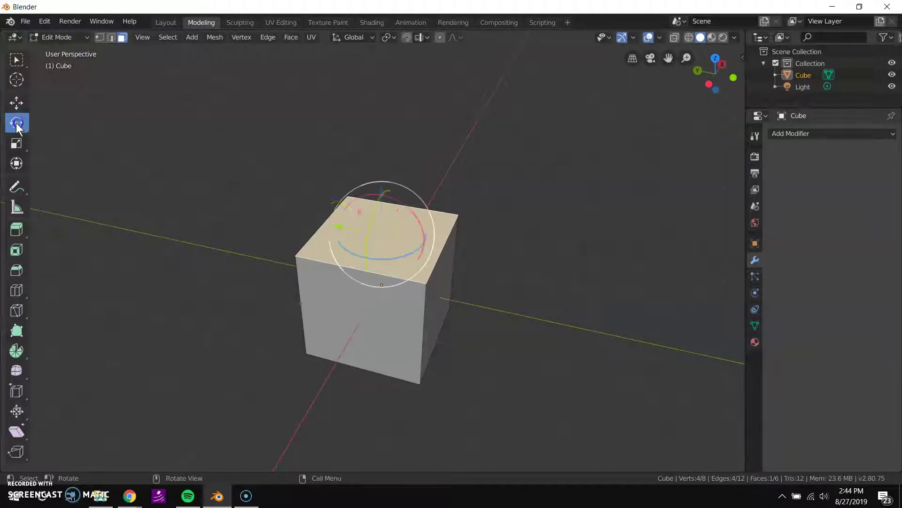
drag(390, 243, 310, 225)
key(ctrl+z)
Rotate the top face with R constrained to global Z, then try a Y-axis rotation
key(r)
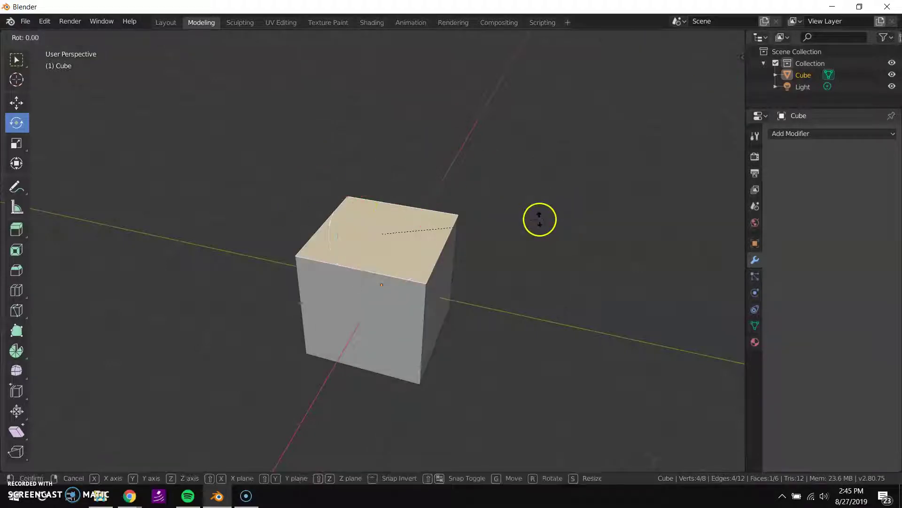
key(z)
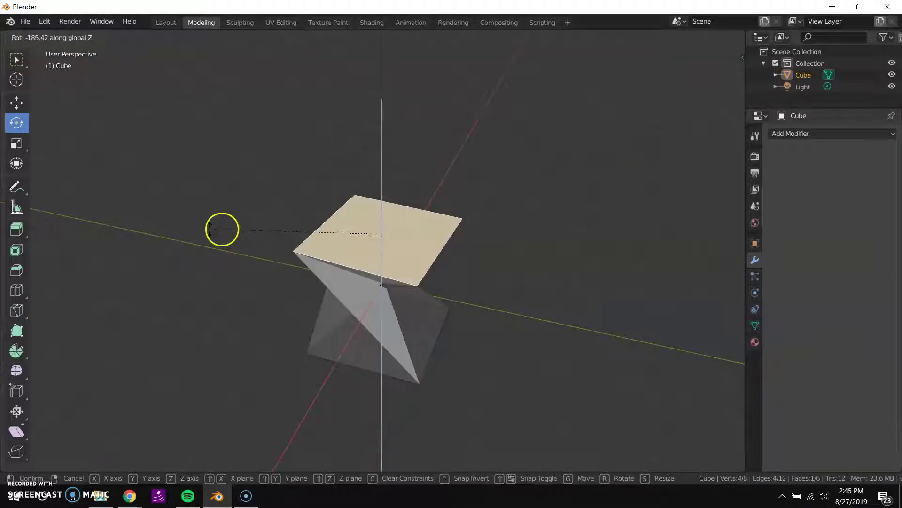
click(536, 198)
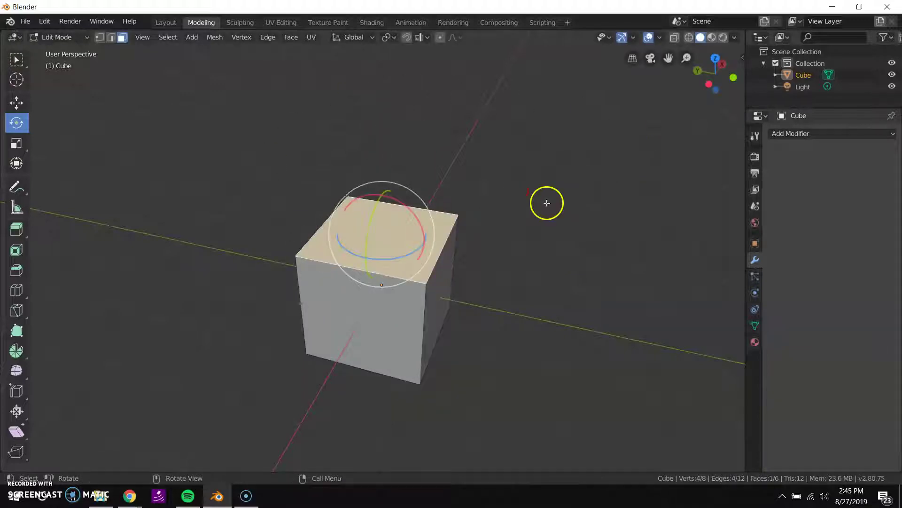
key(r)
key(y)
click(475, 102)
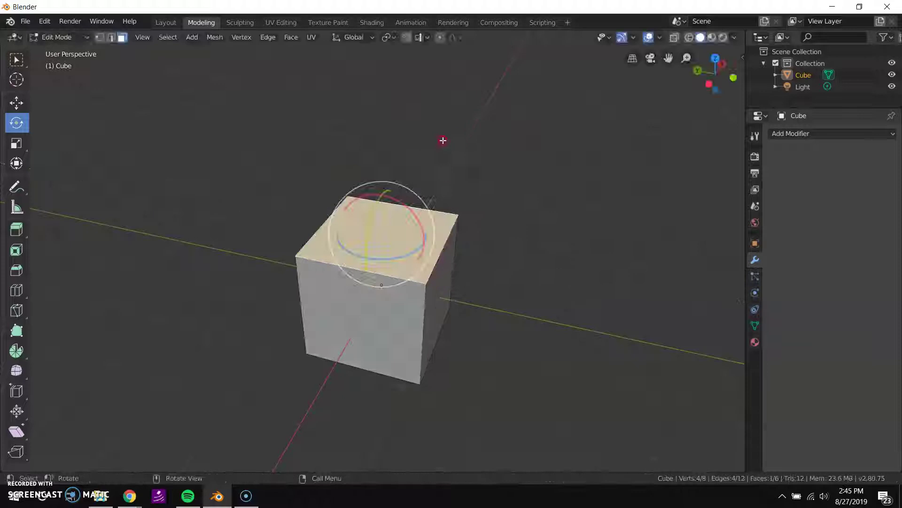
Try resizing the top face with the Scale gizmo and S, undoing or cancelling each attempt
click(16, 143)
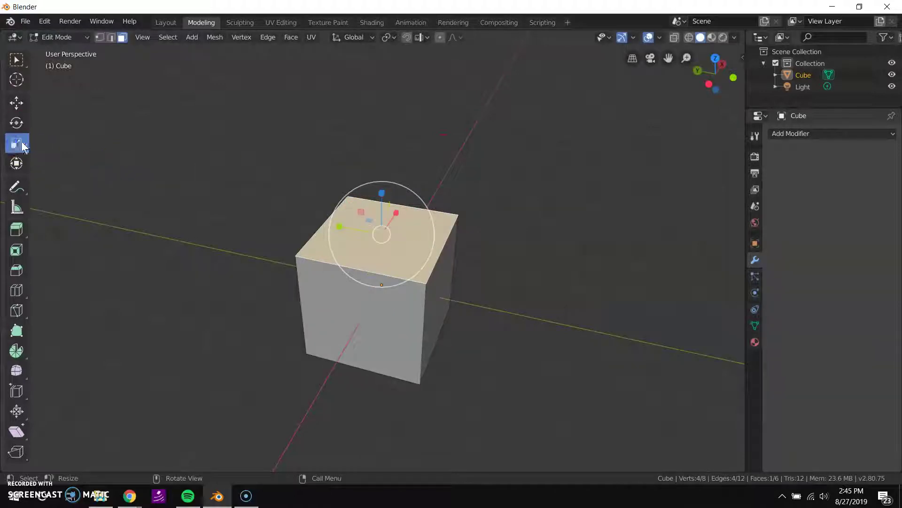
middle_drag(455, 222, 418, 236)
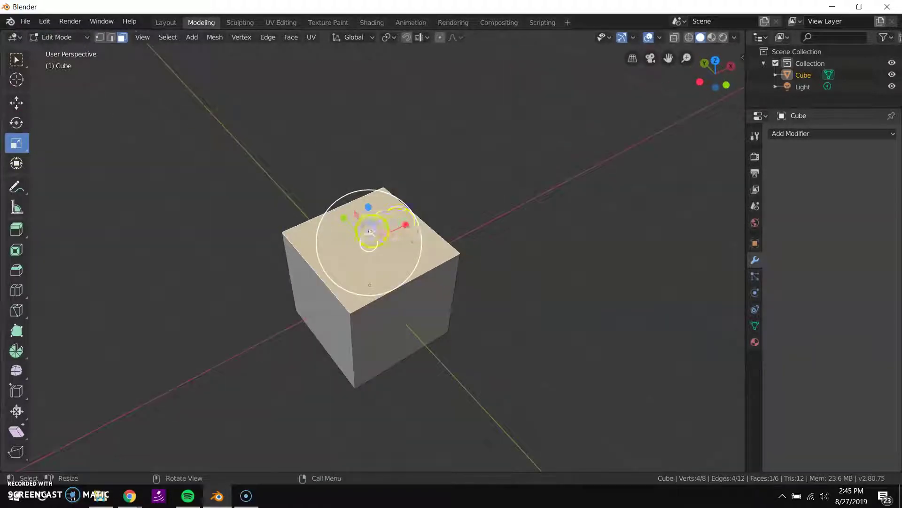
drag(405, 198, 383, 218)
key(ctrl+z)
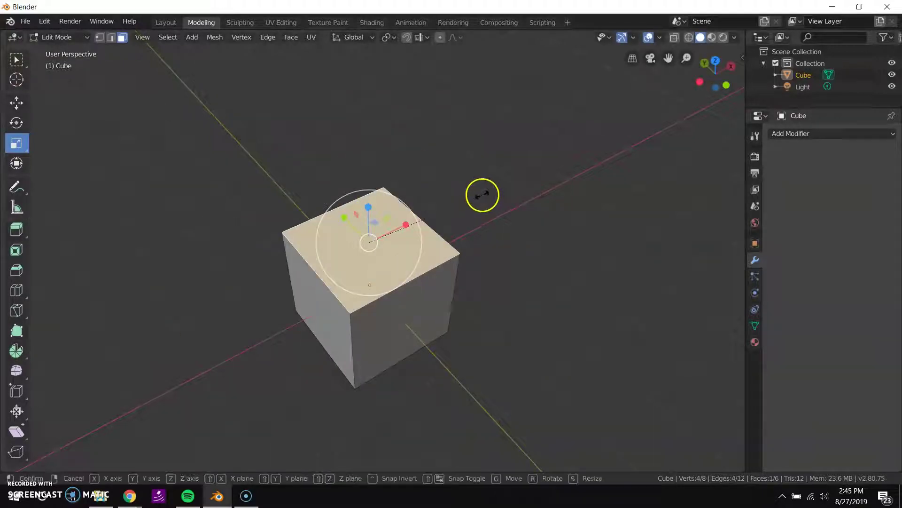
key(s)
key(Escape)
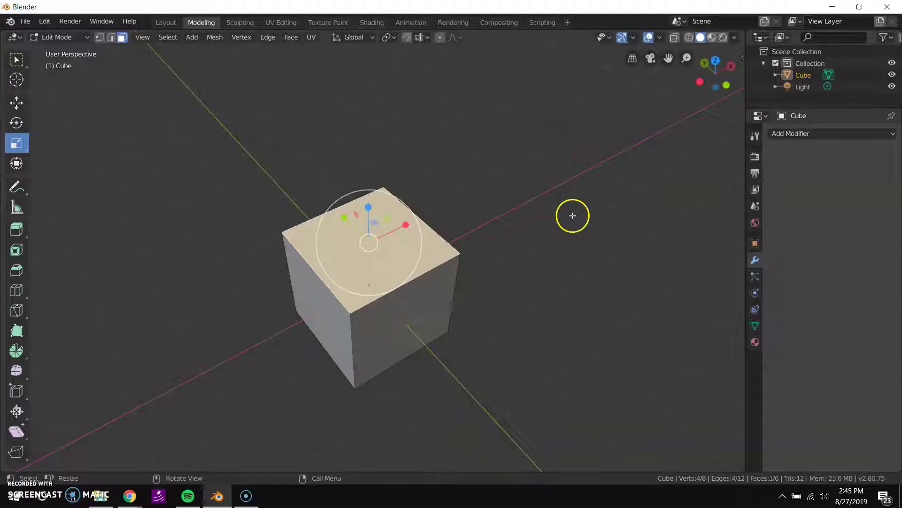
key(s)
key(x)
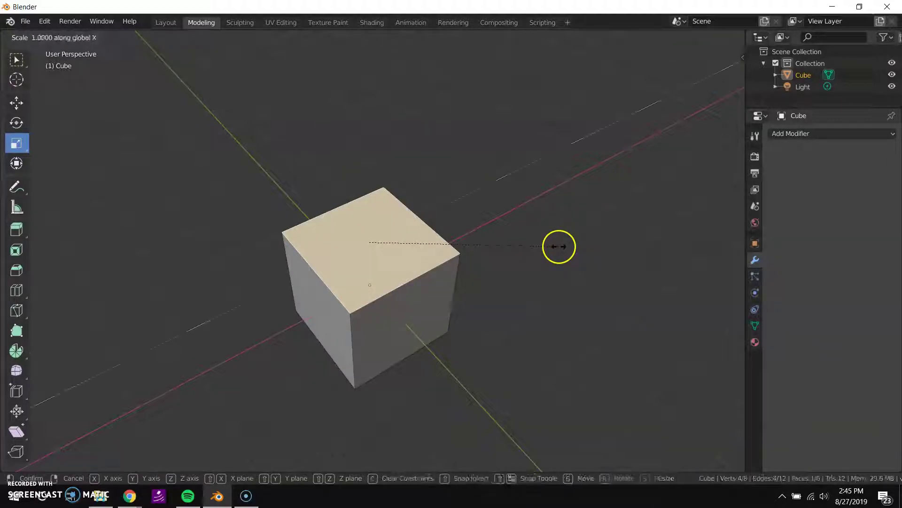
right_click(580, 226)
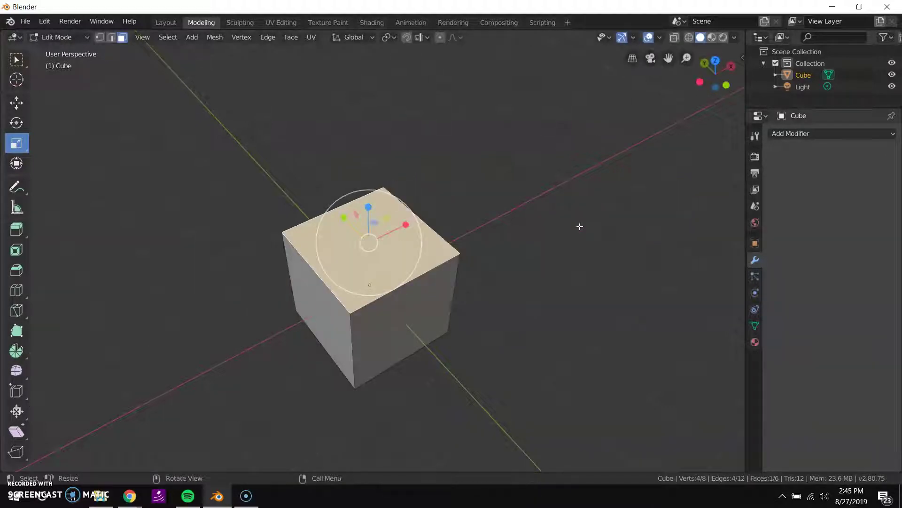
Scale the top face along global X, then Z, then with Shift+Z keeping height fixed
key(s)
key(x)
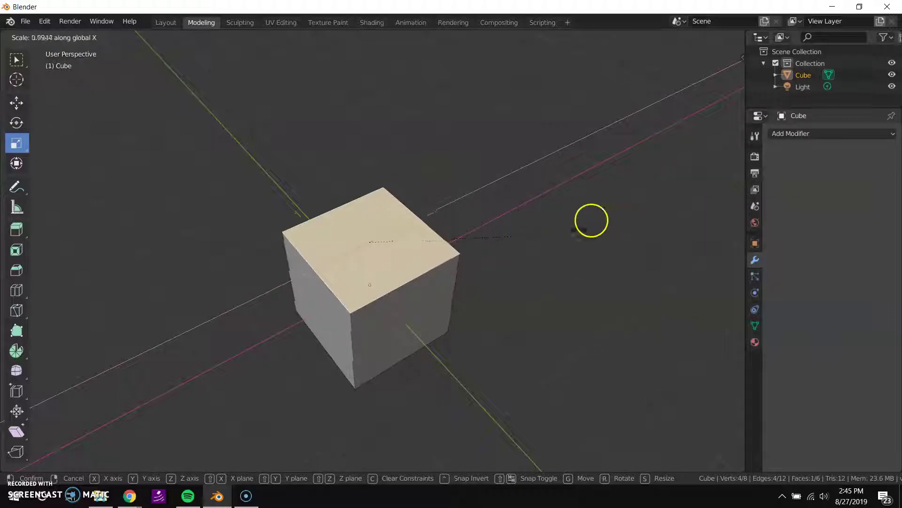
click(608, 197)
key(s)
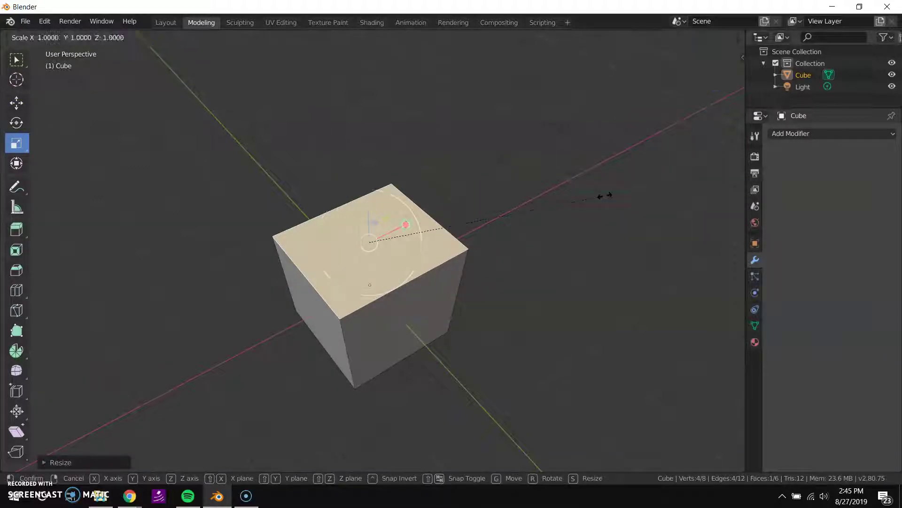
key(z)
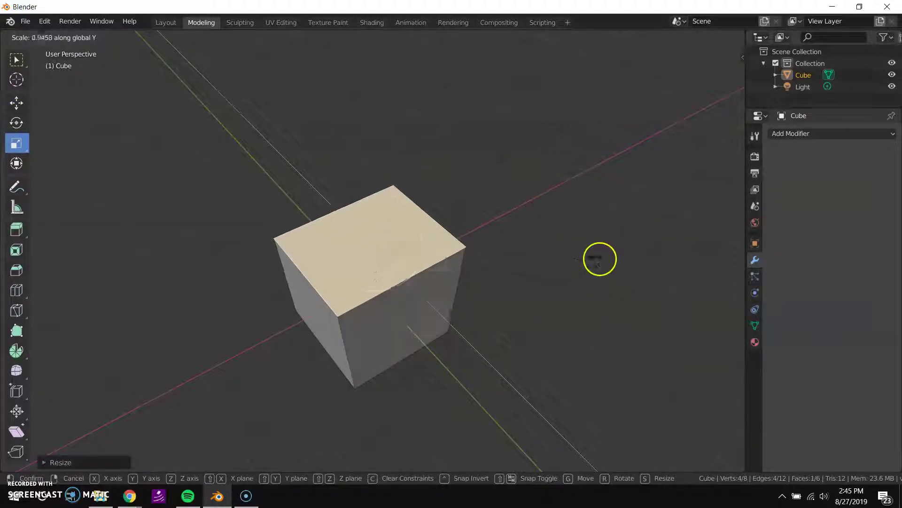
click(601, 259)
key(s)
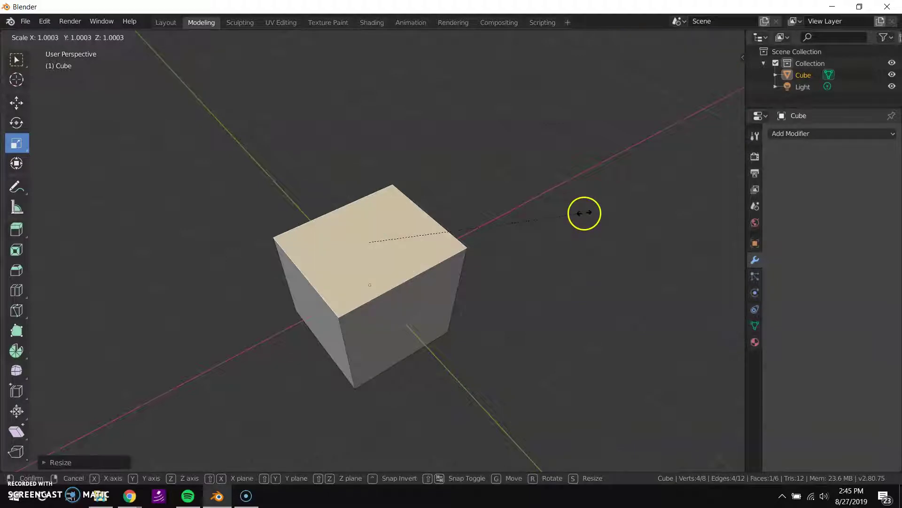
key(shift+z)
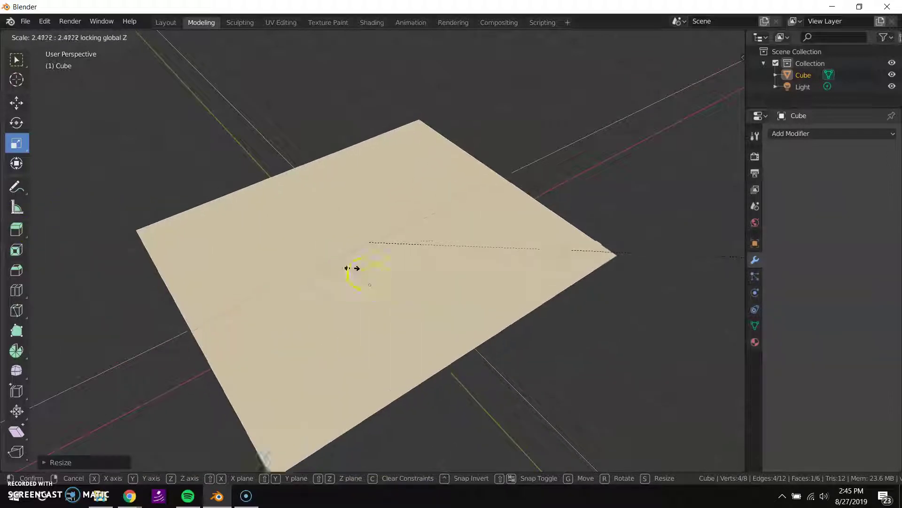
click(254, 230)
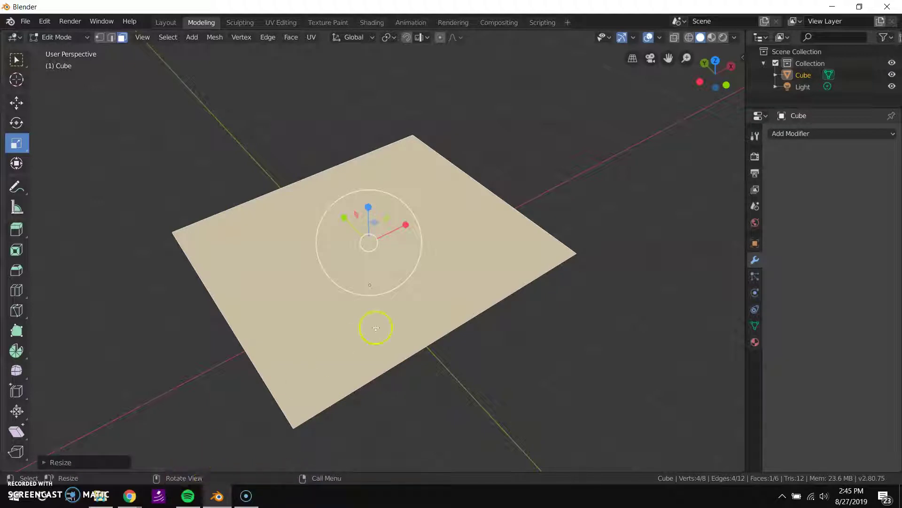
Shrink the top face uniformly with S so the cube tapers toward the top
middle_drag(390, 247, 352, 234)
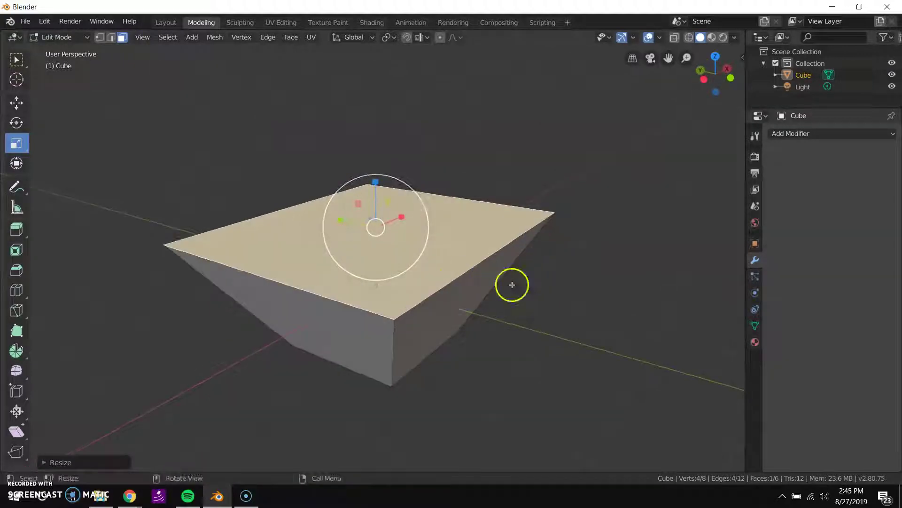
key(s)
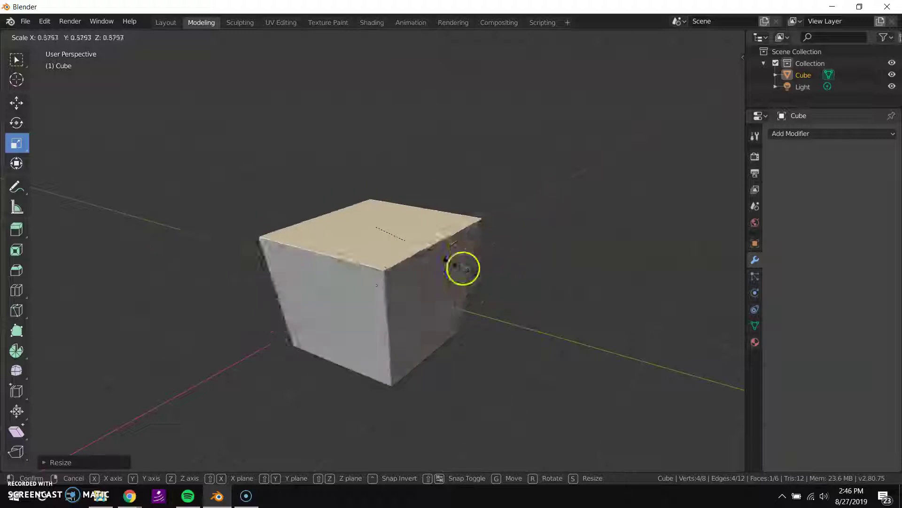
click(417, 243)
middle_drag(416, 243, 143, 217)
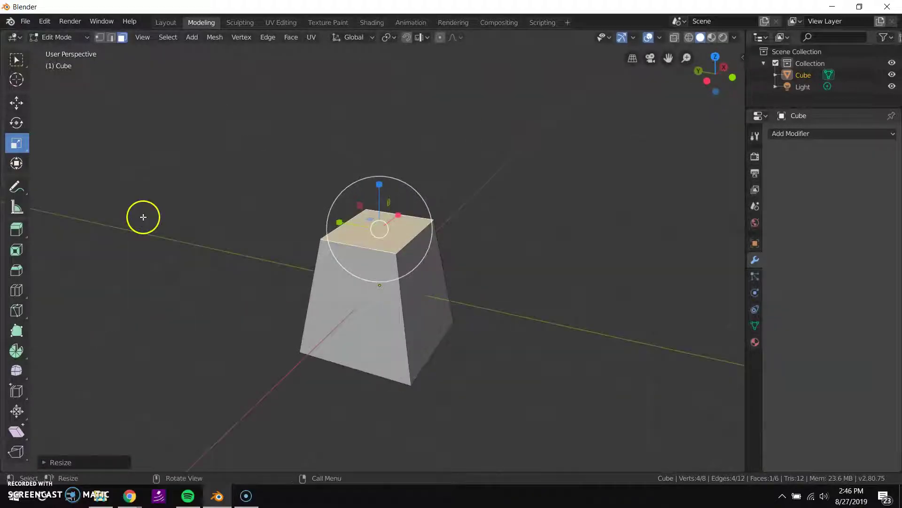
click(15, 164)
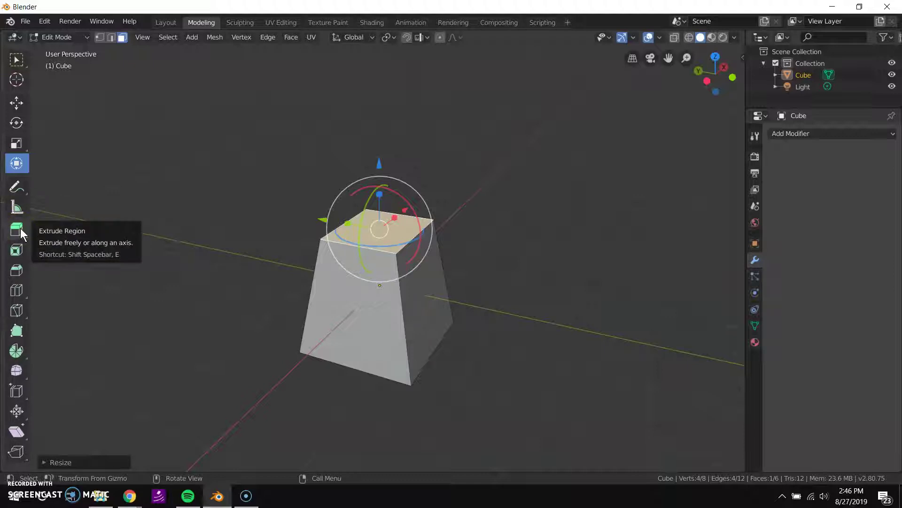
Extrude the tapered block's top face upward into a new upper section with Extrude Region
click(21, 227)
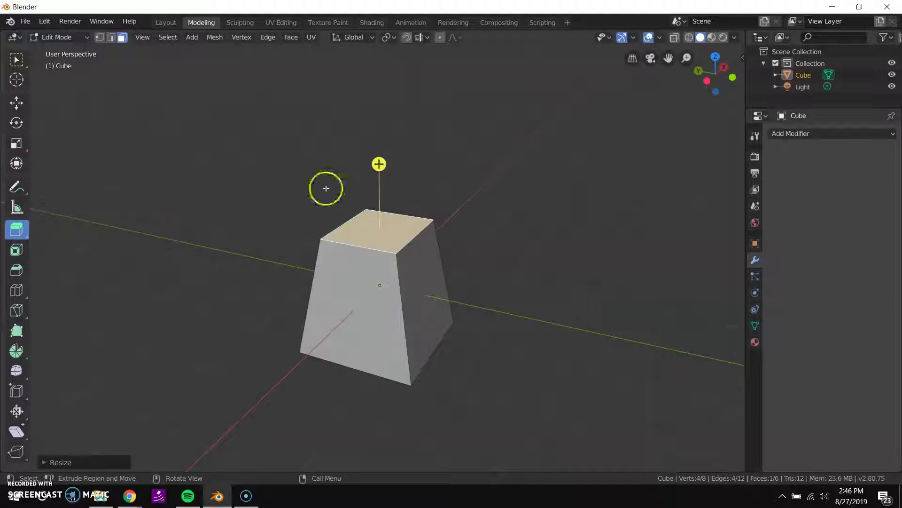
drag(379, 162, 371, 481)
middle_drag(371, 412, 311, 409)
middle_drag(282, 340, 346, 286)
scroll(357, 274, up, 3)
scroll(415, 246, down, 3)
scroll(328, 288, up, 3)
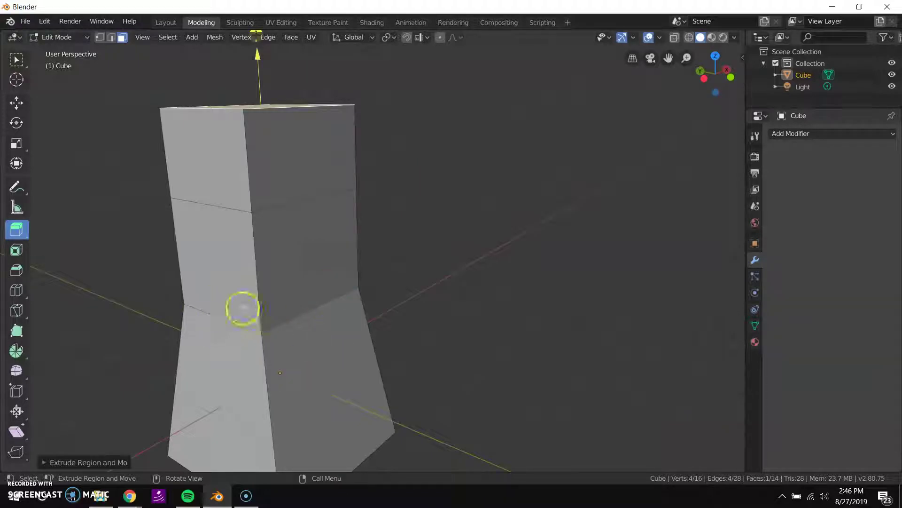
middle_drag(300, 189, 292, 232)
scroll(292, 232, down, 4)
middle_drag(308, 264, 374, 191)
scroll(292, 236, up, 2)
Extrude the upper block's right and left side faces outward as two arms
click(405, 176)
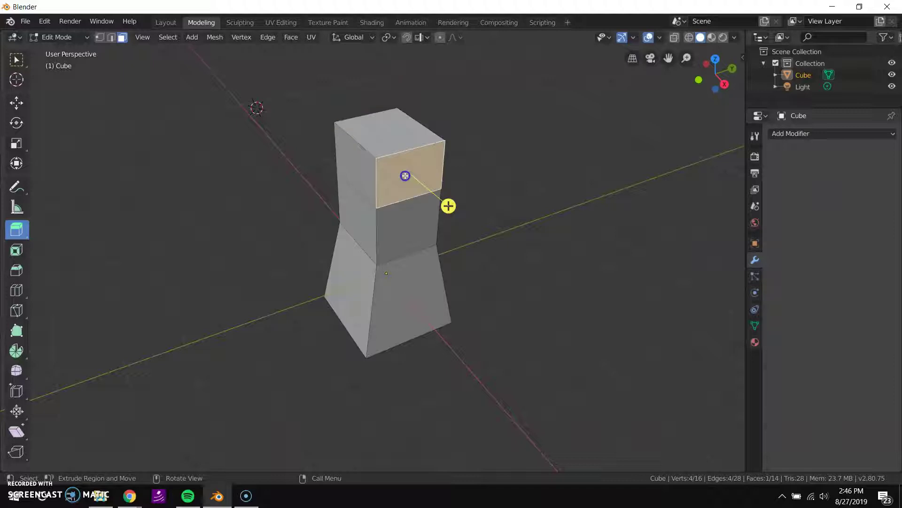
middle_drag(337, 324, 437, 173)
drag(437, 173, 535, 177)
middle_drag(536, 177, 276, 225)
click(278, 218)
drag(241, 243, 198, 278)
middle_drag(335, 270, 292, 252)
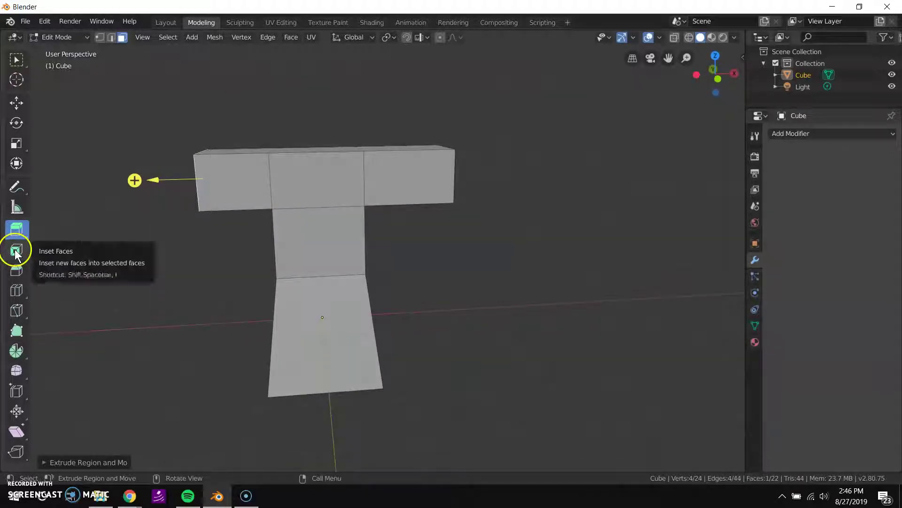
Extrude the middle block's top face upward into another stacked block
middle_drag(208, 193, 318, 147)
click(319, 147)
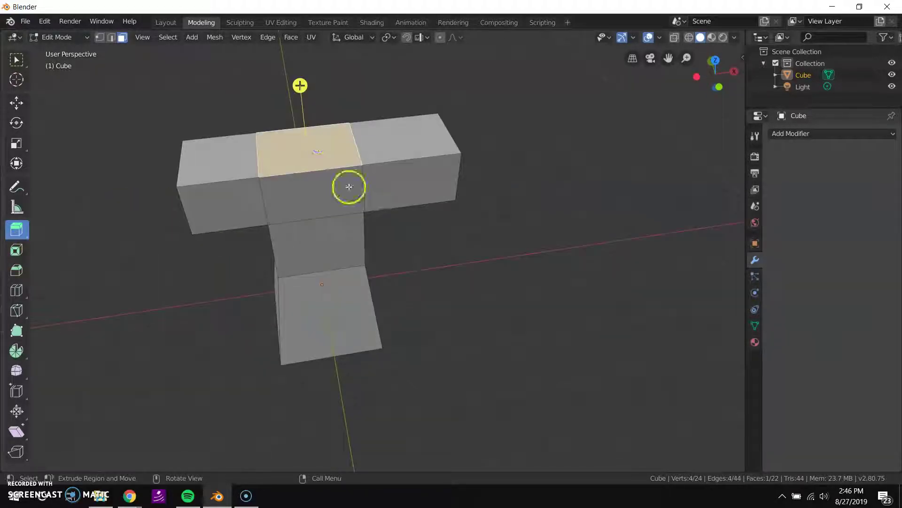
key(e)
click(347, 146)
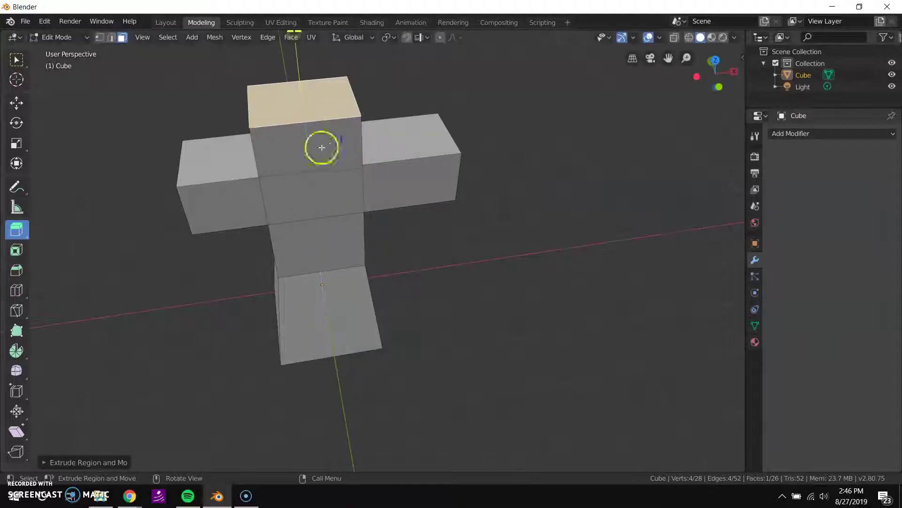
middle_drag(347, 146, 321, 138)
scroll(321, 139, down, 4)
click(17, 60)
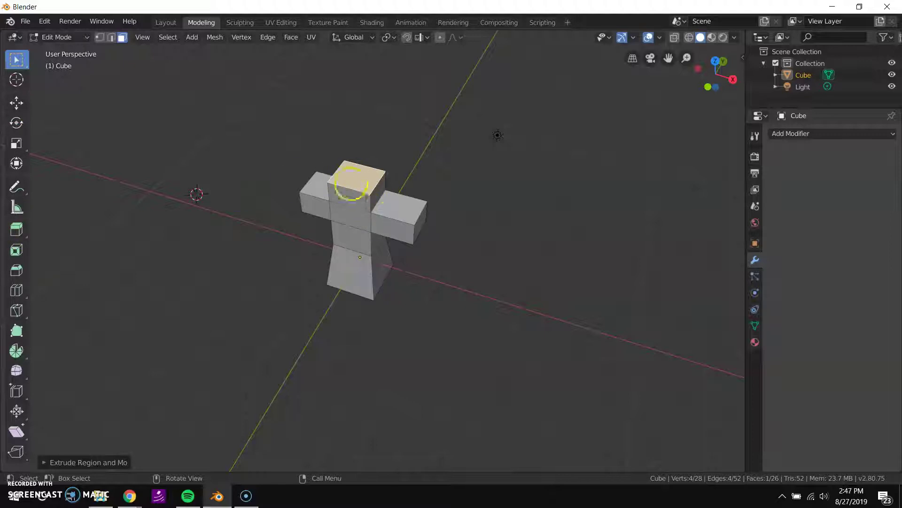
Extrude the top face upward twice to build up the head block
key(e)
click(392, 153)
key(e)
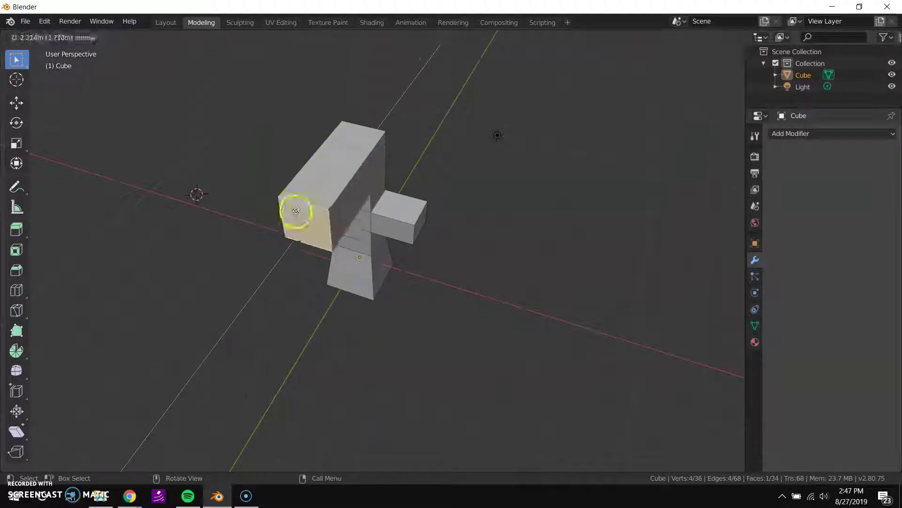
click(296, 210)
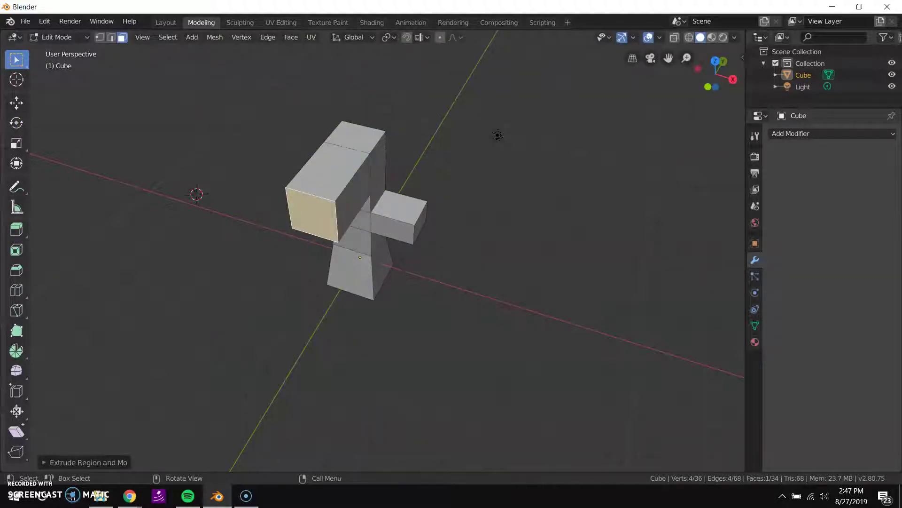
Try extending the arm's end face further toward the lower-left, then undo that extrusion
click(23, 229)
drag(279, 260, 248, 302)
scroll(235, 289, up, 5)
middle_drag(225, 278, 328, 197)
scroll(157, 226, down, 4)
shift+click(258, 145)
shift+click(343, 147)
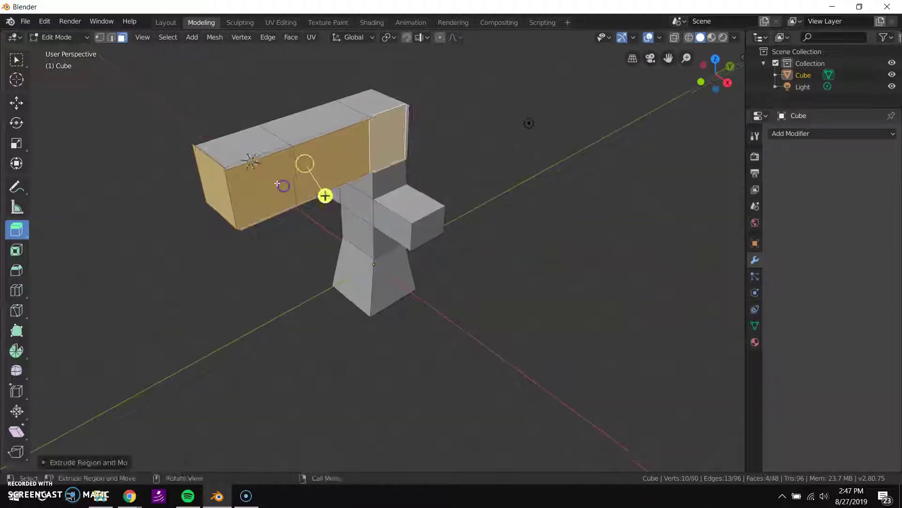
ctrl+click(288, 209)
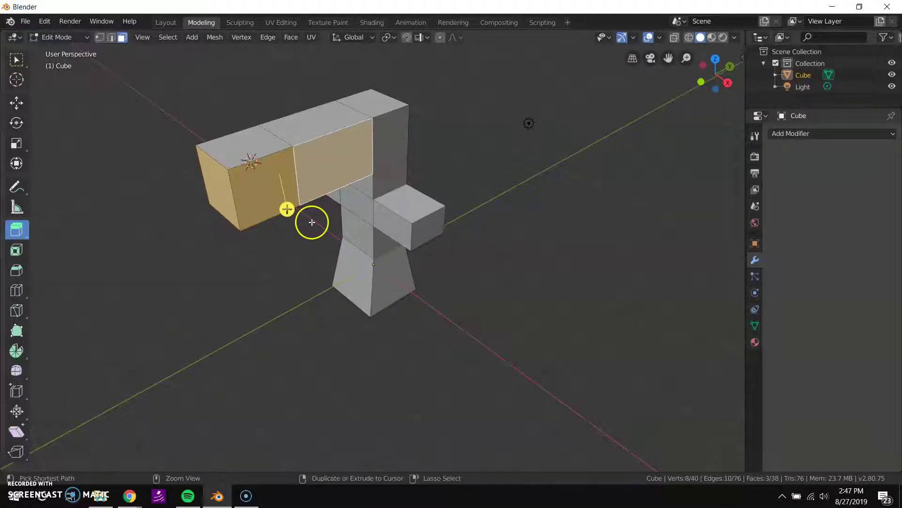
key(ctrl+z)
key(ctrl+z)
key(ctrl+z)
key(ctrl+z)
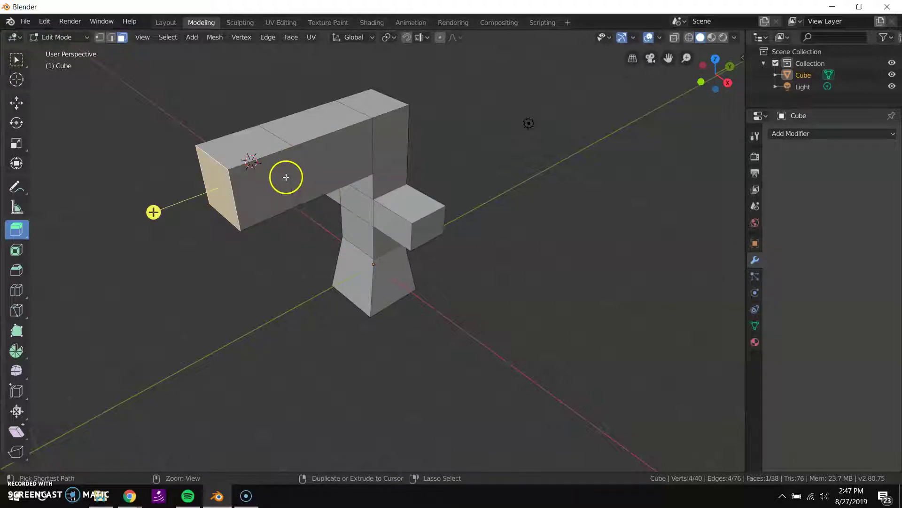
Extrude the head block's front face outward to widen the head
click(319, 166)
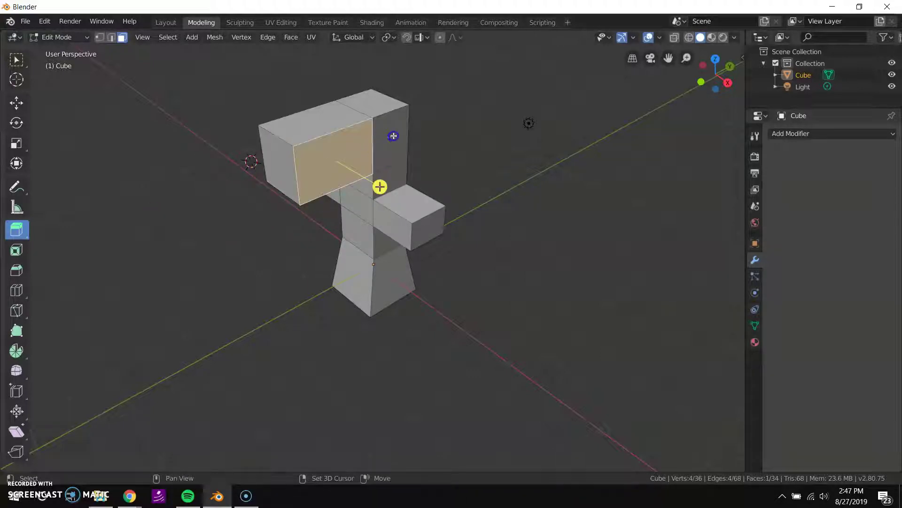
middle_drag(403, 151, 329, 155)
middle_drag(396, 151, 417, 233)
drag(417, 233, 429, 211)
middle_drag(248, 251, 452, 139)
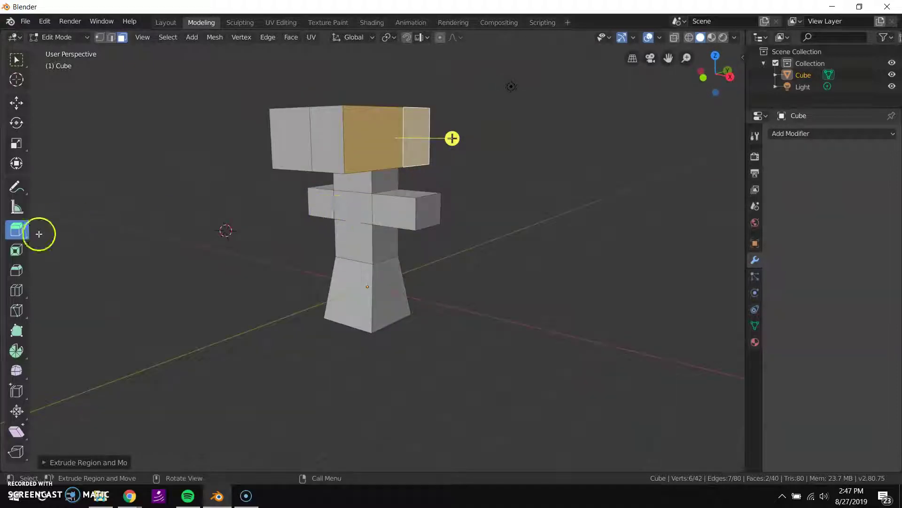
middle_drag(238, 224, 328, 187)
click(361, 156)
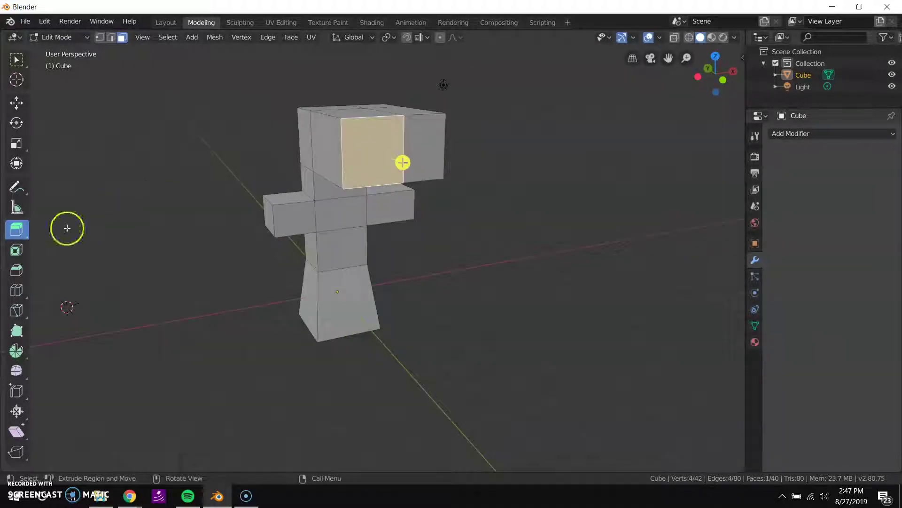
Inset the selected head face with the Inset Faces tool
click(20, 250)
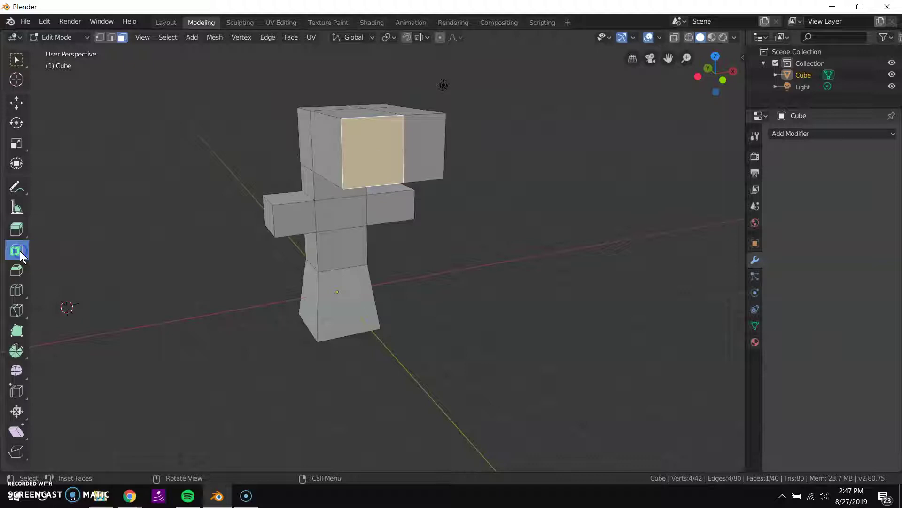
drag(361, 146, 360, 145)
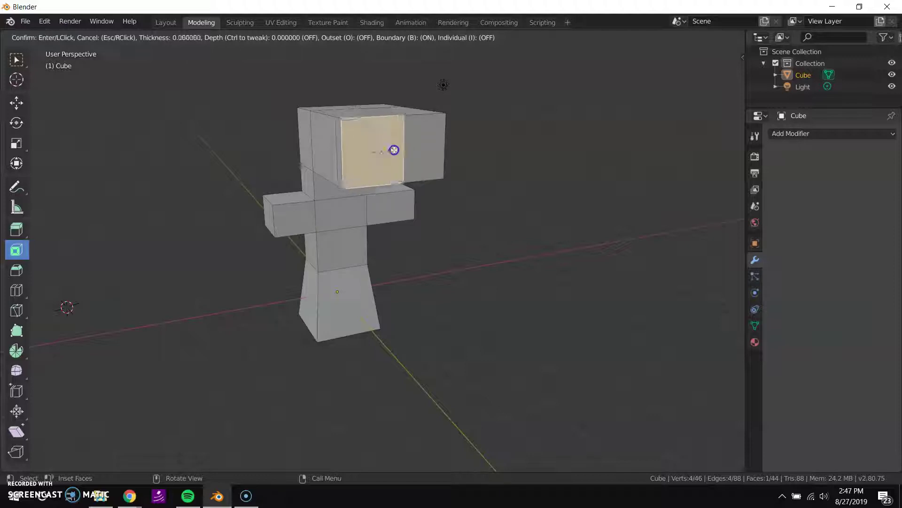
drag(396, 150, 369, 152)
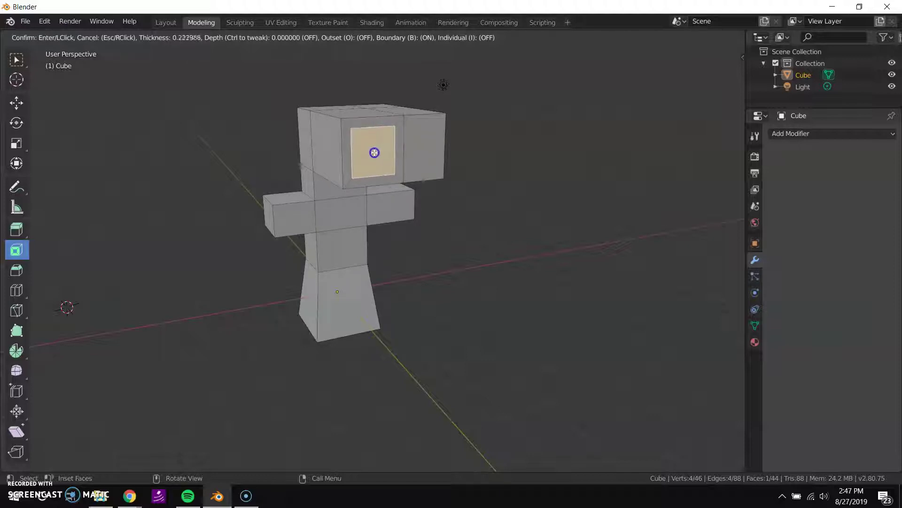
drag(373, 153, 374, 154)
Extrude the inset face outward into a protruding snout-like box
middle_drag(397, 233, 425, 247)
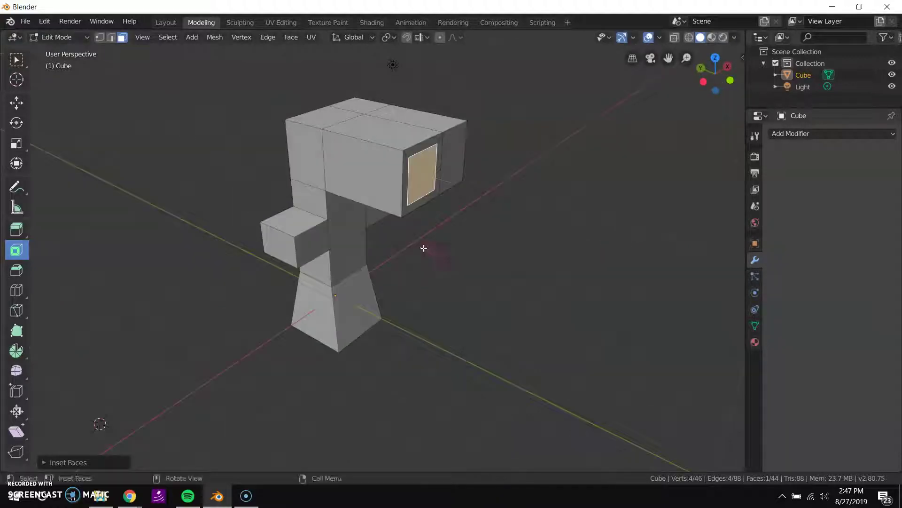
key(e)
click(488, 262)
middle_drag(487, 262, 404, 234)
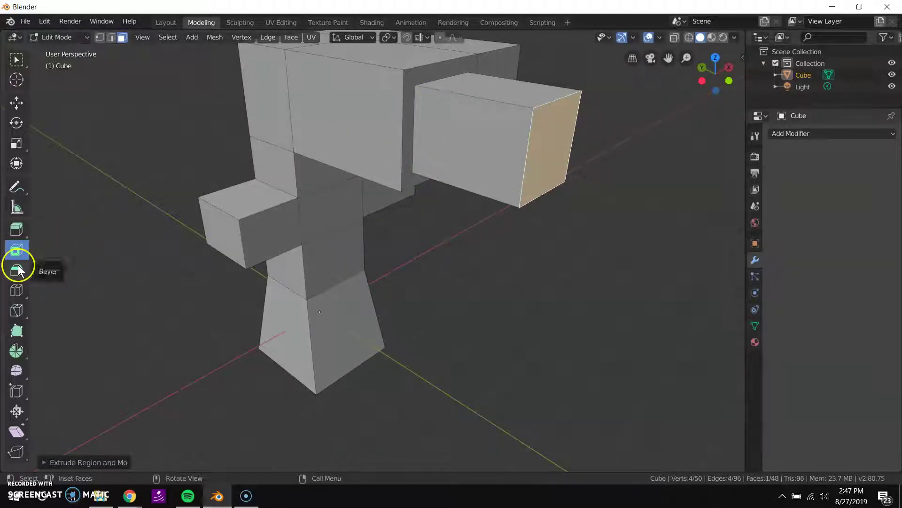
click(17, 270)
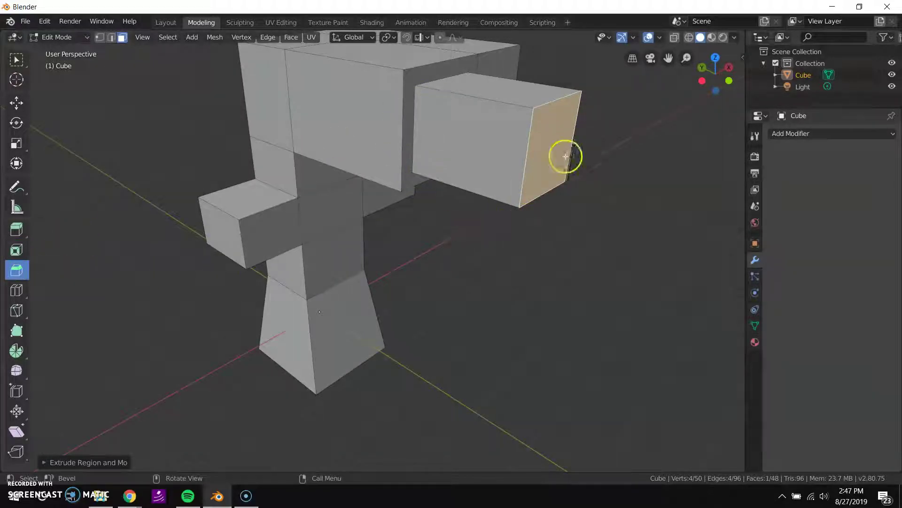
mouse_move(563, 148)
mouse_down()
mouse_move(562, 177)
mouse_move(562, 165)
mouse_up()
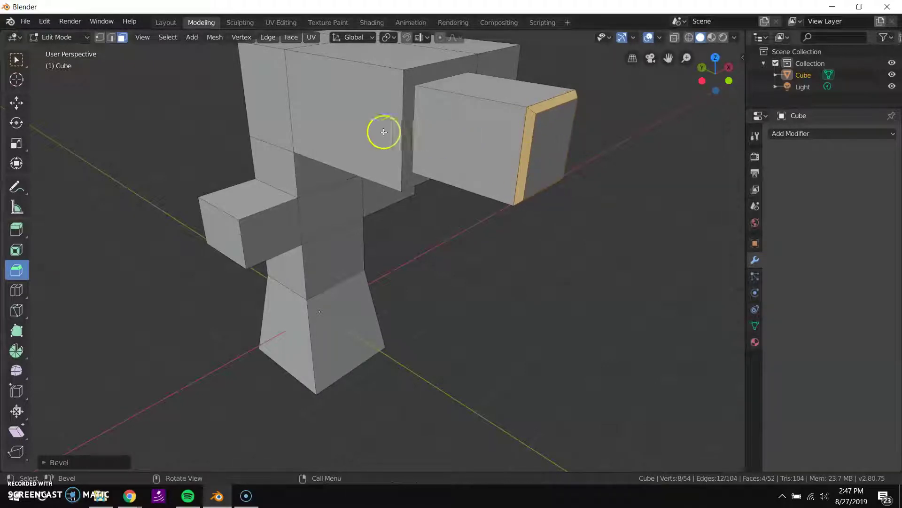
middle_drag(385, 131, 411, 155)
middle_drag(419, 125, 399, 133)
click(362, 162)
key(a)
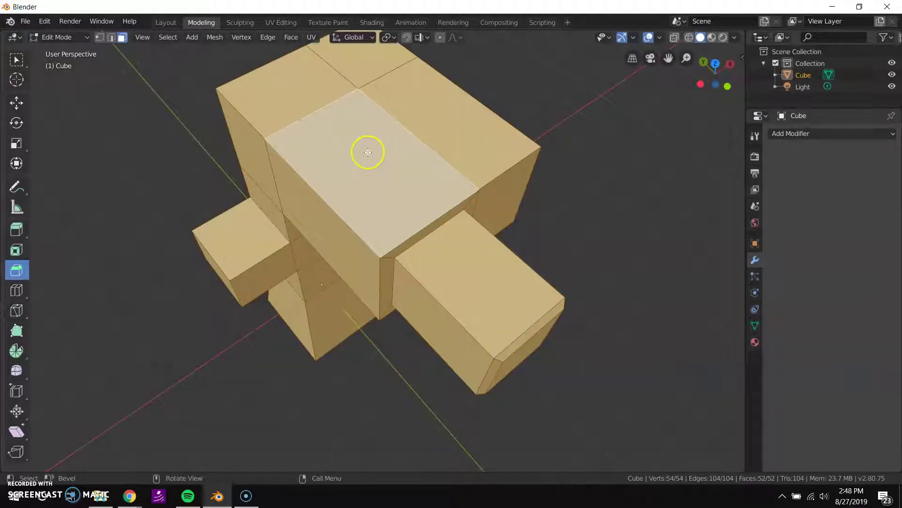
key(s)
right_click(369, 154)
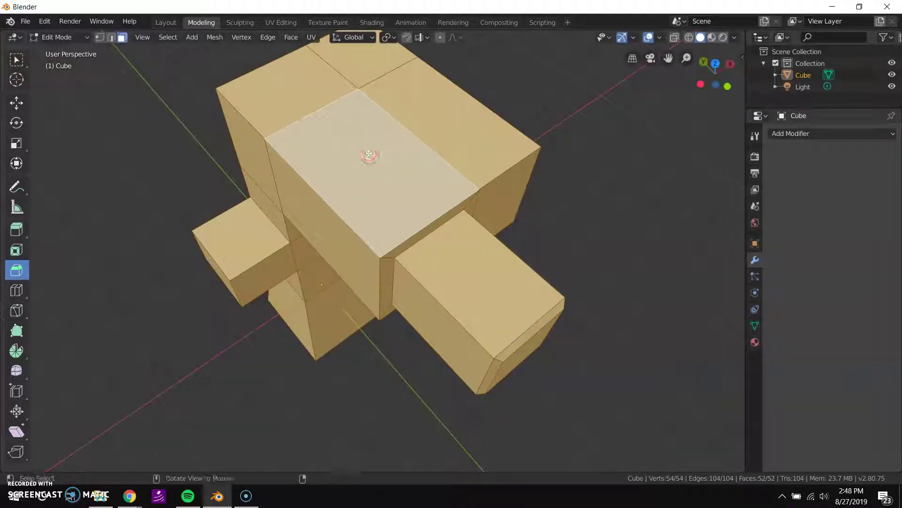
key(alt+a)
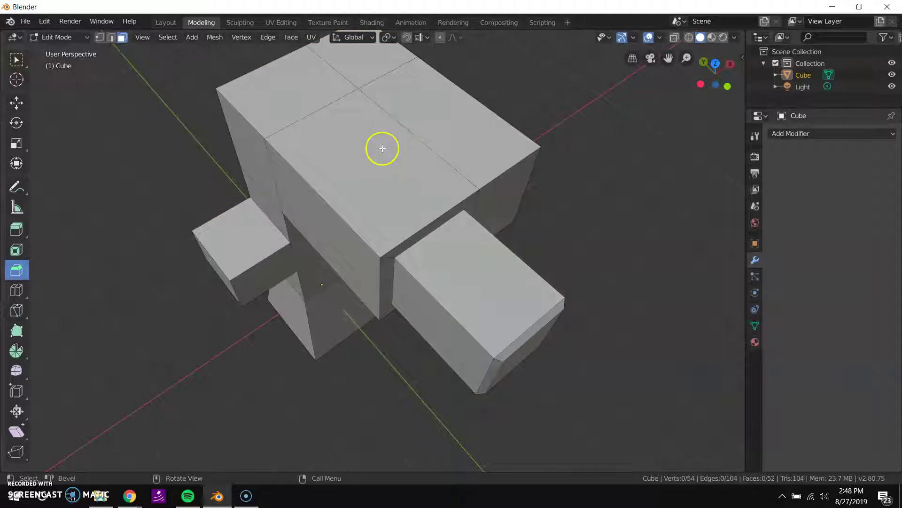
key(a)
middle_drag(379, 211, 362, 199)
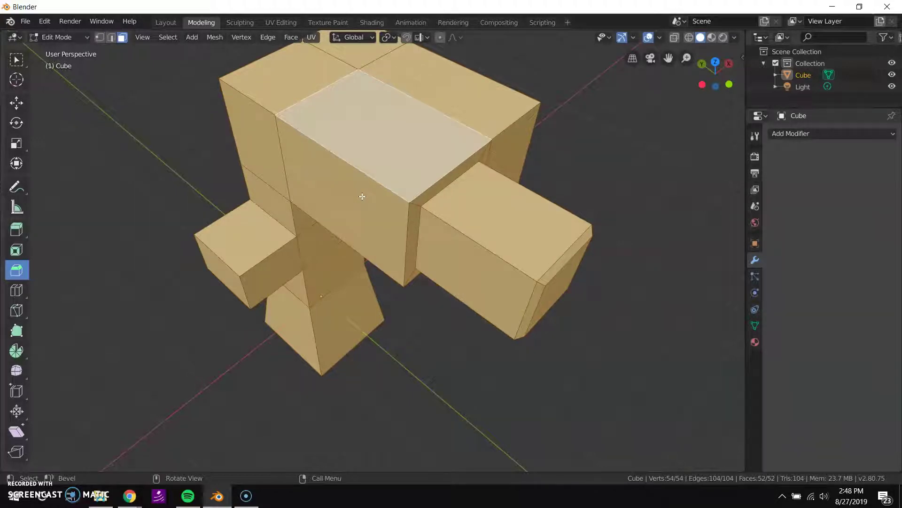
middle_drag(406, 196, 377, 206)
key(alt+a)
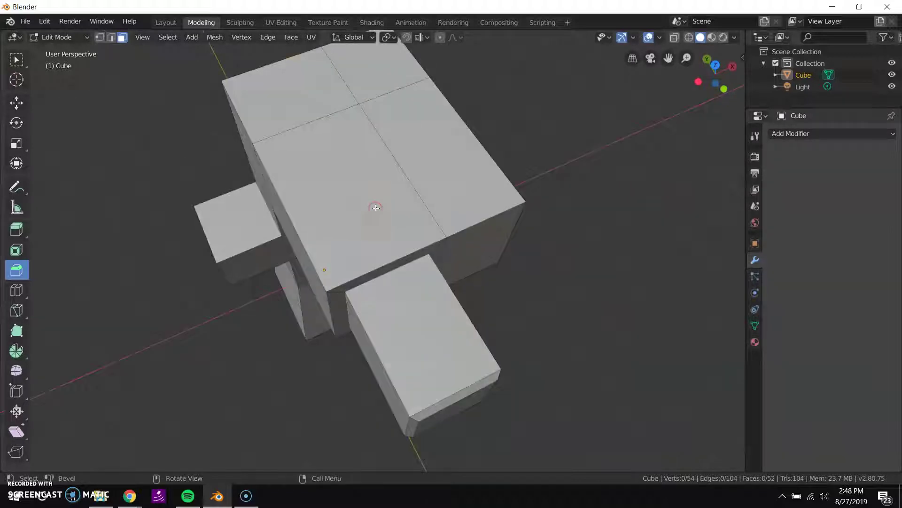
key(a)
key(alt+a)
middle_drag(374, 195, 356, 190)
shift+click(353, 168)
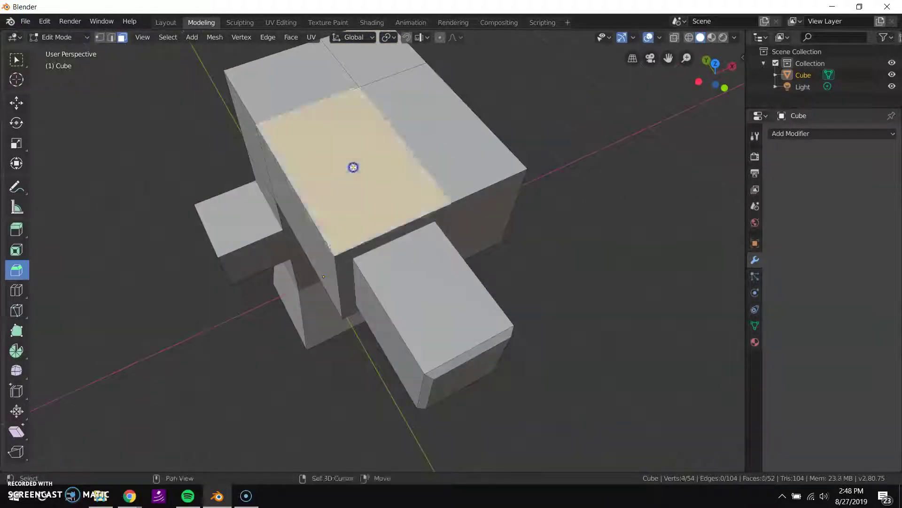
shift+click(410, 130)
shift+click(343, 76)
shift+click(342, 84)
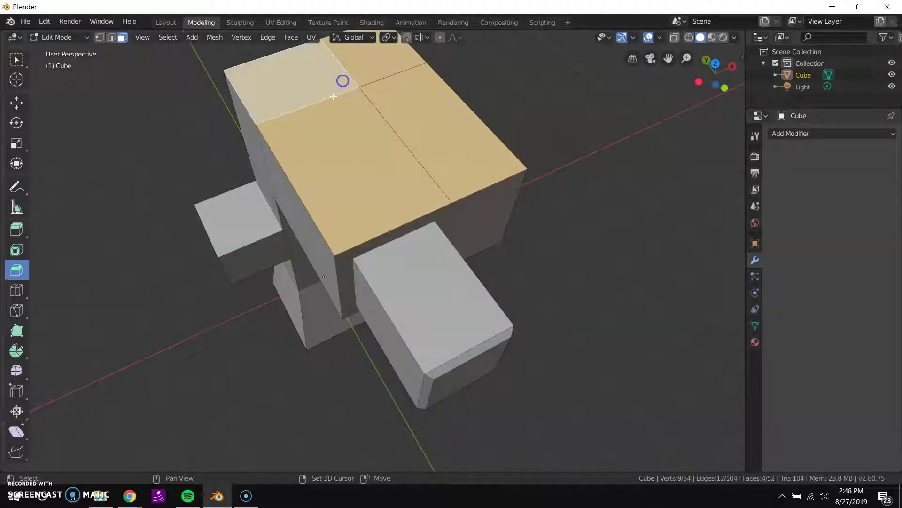
drag(371, 216, 394, 202)
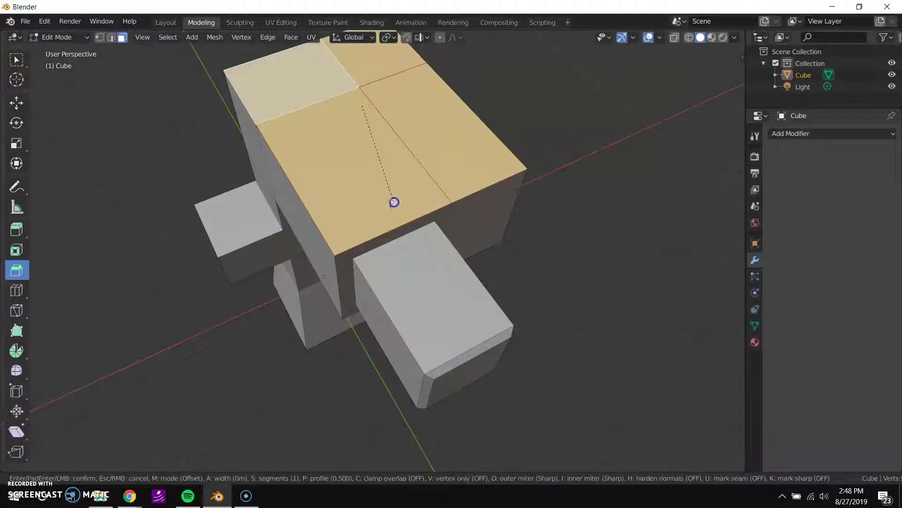
drag(383, 106, 312, 222)
middle_drag(312, 222, 195, 173)
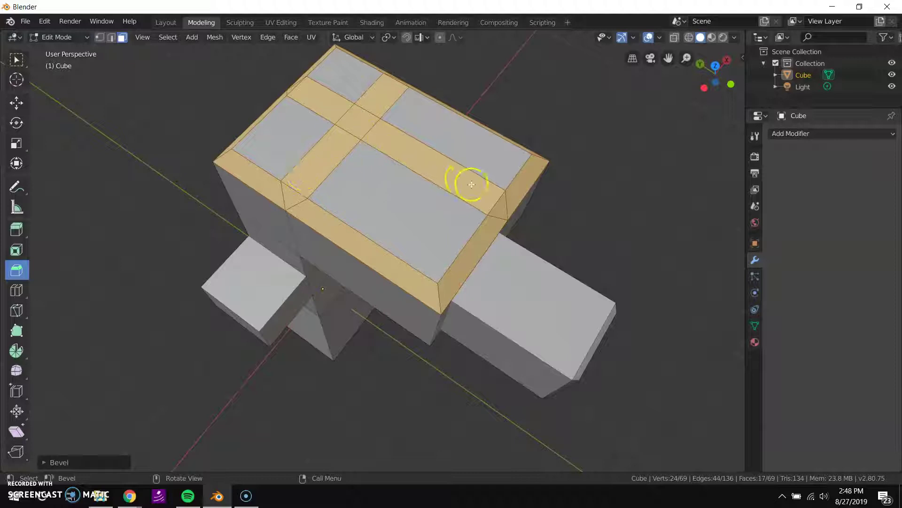
key(ctrl+z)
Select the five top rim edges of the head in Edge mode and chamfer them with Bevel
click(110, 37)
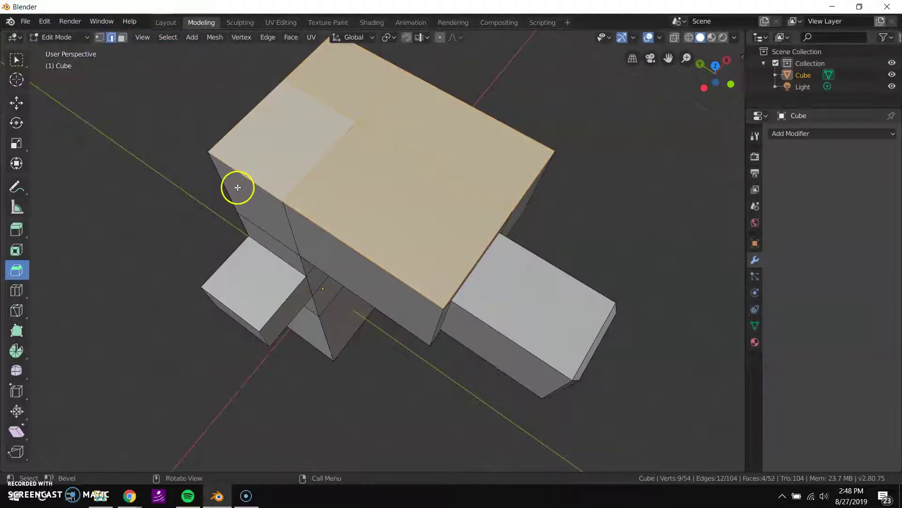
key(alt+a)
click(348, 229)
middle_drag(439, 282, 386, 149)
shift+click(386, 148)
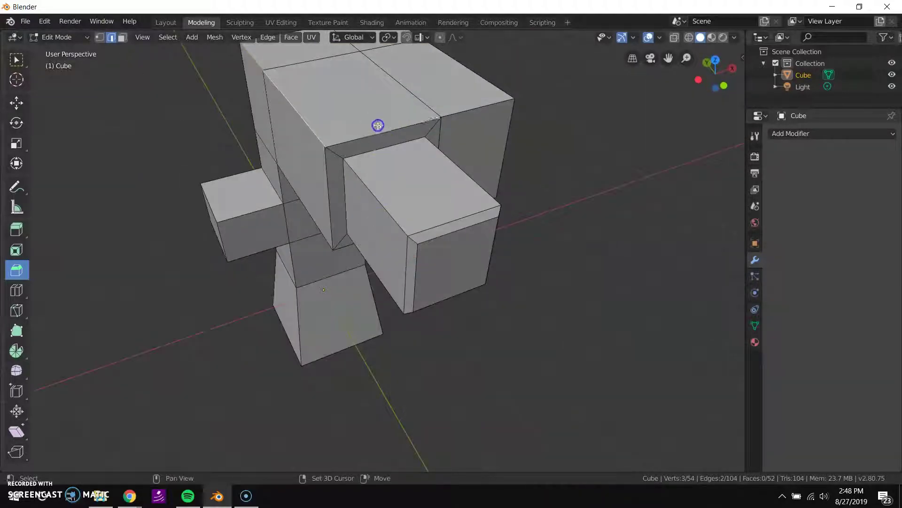
middle_drag(456, 106, 339, 143)
shift+click(347, 162)
middle_drag(454, 118, 367, 187)
shift+click(409, 186)
shift+click(448, 171)
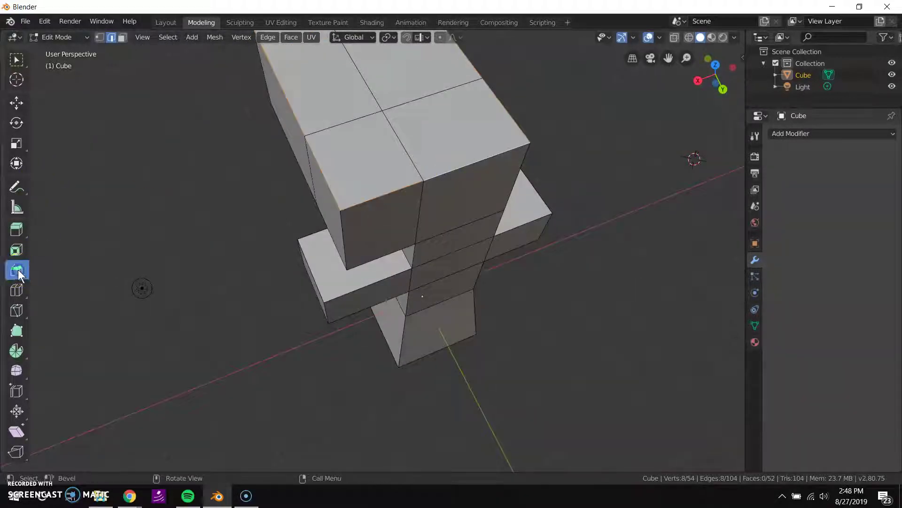
drag(398, 161, 393, 176)
mouse_move(381, 187)
middle_down()
mouse_move(342, 157)
mouse_move(329, 215)
mouse_move(344, 177)
mouse_move(381, 193)
middle_up()
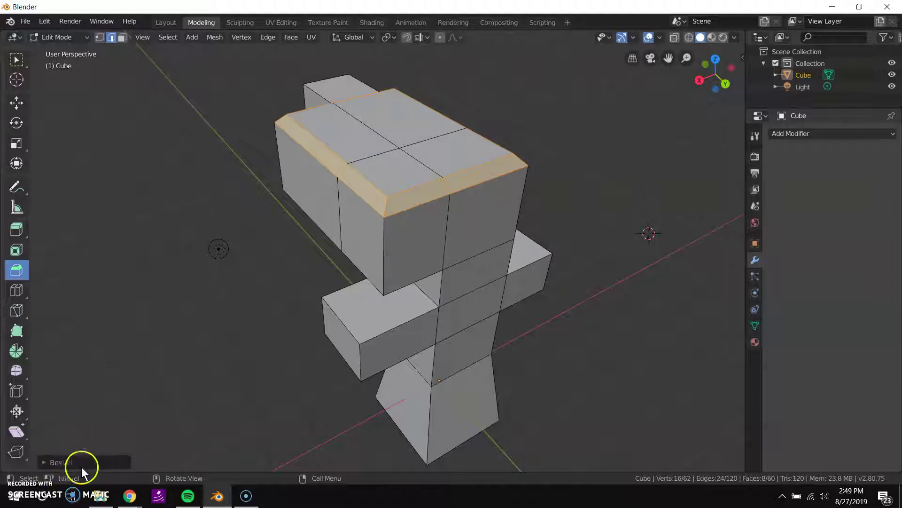
Set the bevel to 3 segments, profile 0.35 and width 0.426m
click(43, 463)
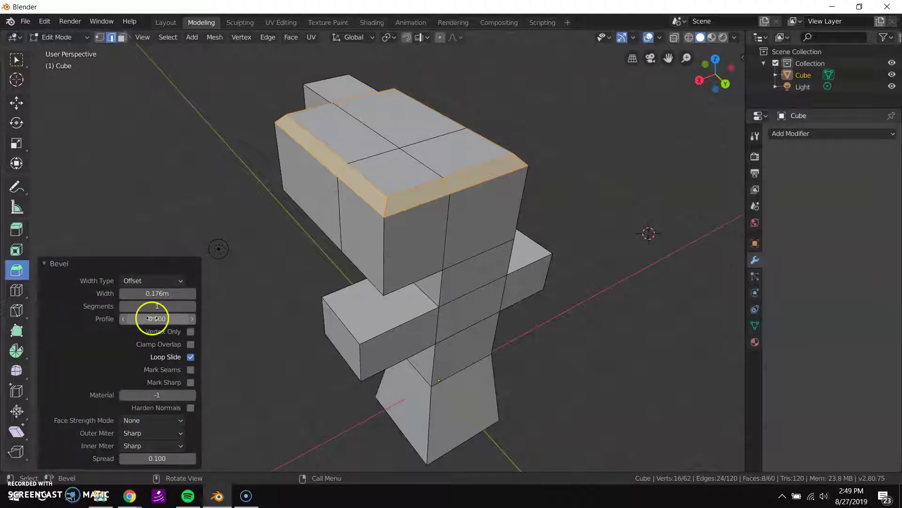
click(191, 306)
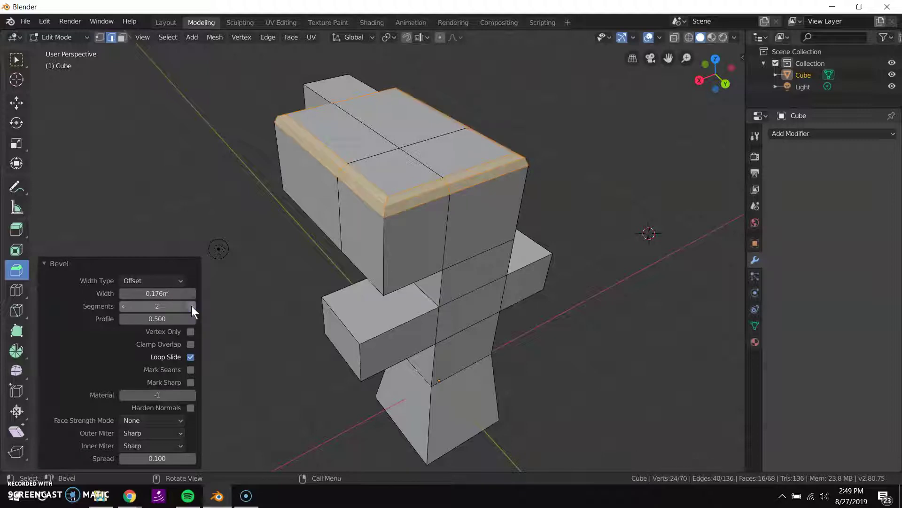
click(191, 306)
drag(176, 319, 107, 319)
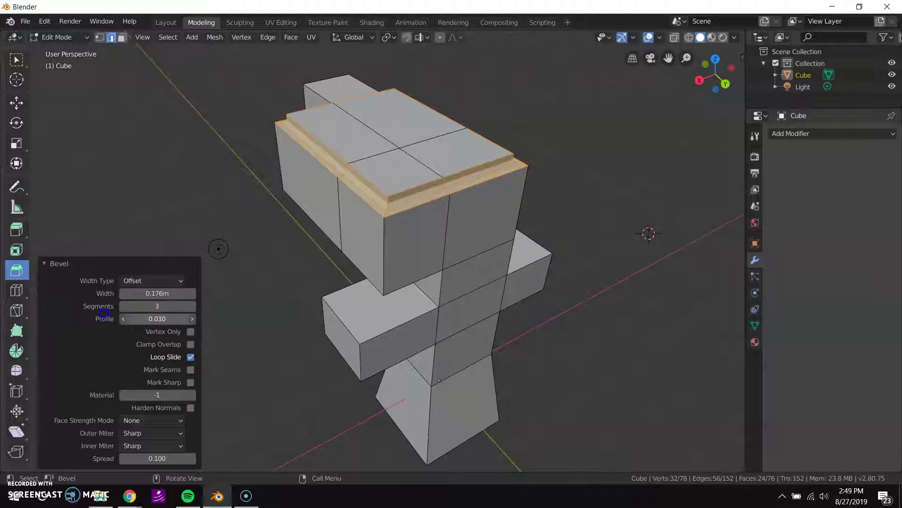
drag(104, 312, 147, 299)
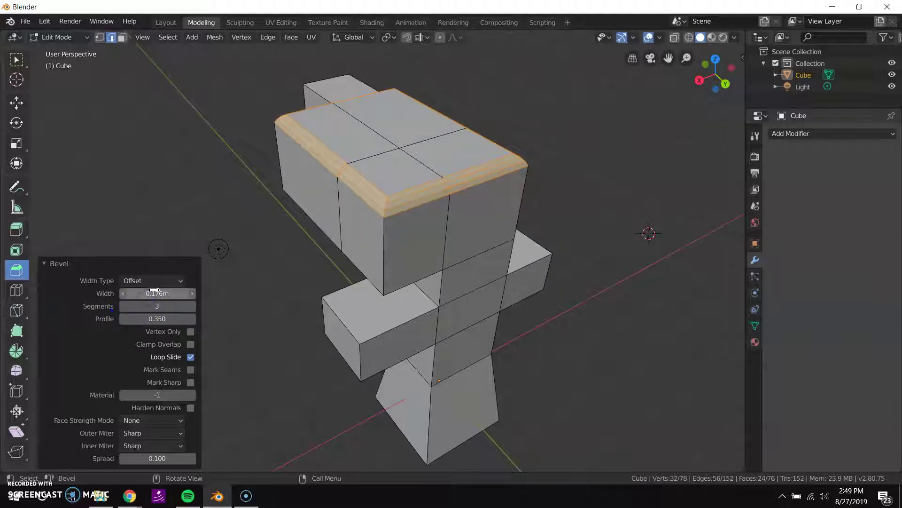
mouse_move(155, 292)
mouse_down()
mouse_move(177, 281)
mouse_move(159, 282)
mouse_up()
middle_drag(287, 282, 423, 278)
Undo the edge bevel, restoring the head's sharp top edges
scroll(388, 288, up, 5)
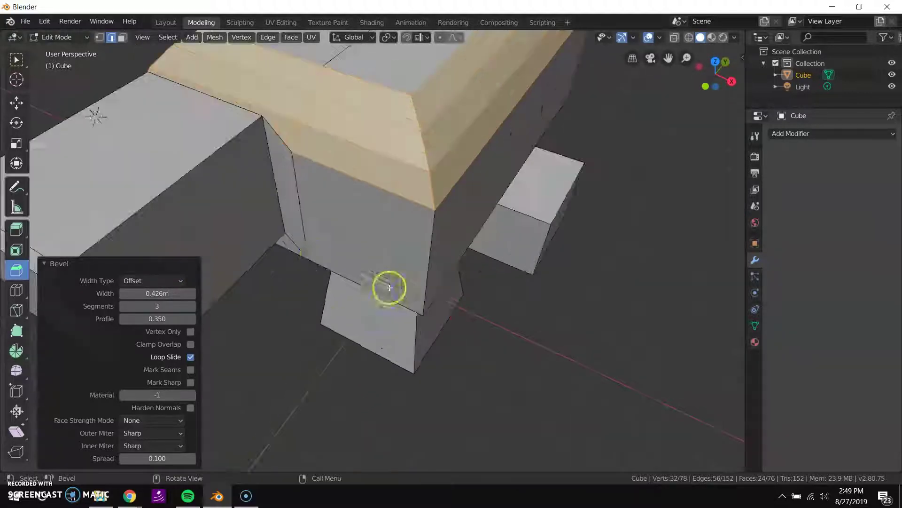
scroll(331, 166, down, 5)
middle_drag(372, 202, 208, 289)
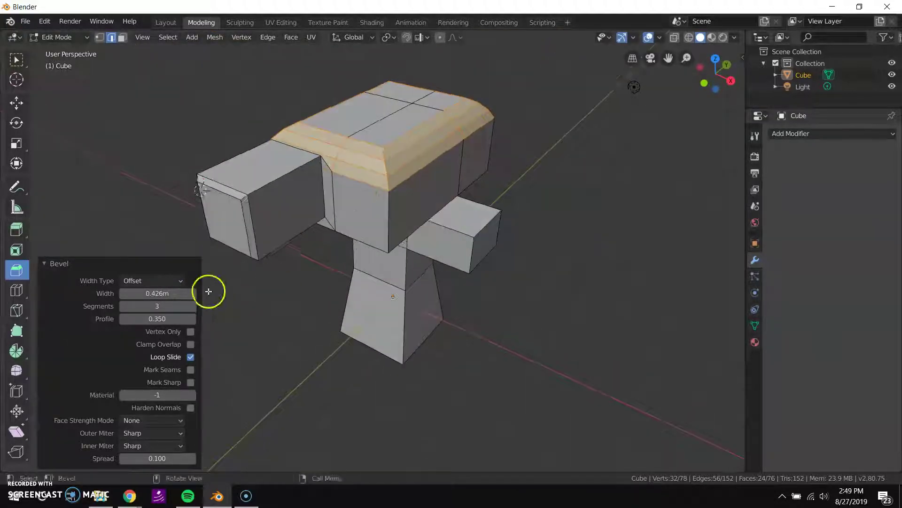
key(ctrl+z)
middle_drag(428, 262, 187, 384)
Switch to Vertex mode and cancel a started move, leaving the mesh unchanged
key(1)
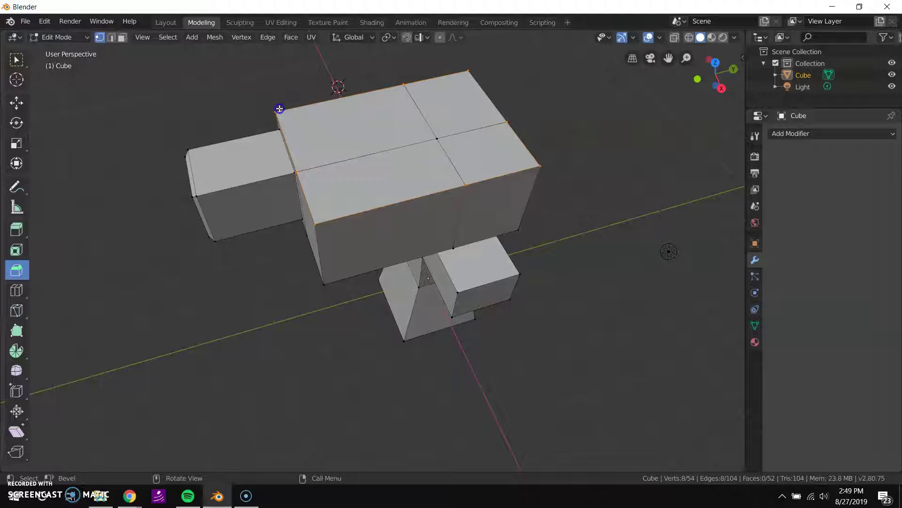
key(g)
key(Escape)
middle_drag(183, 346, 274, 297)
middle_drag(61, 268, 116, 285)
Extrude the head's right side face 3.48 m outward into a long block
click(122, 37)
click(469, 141)
middle_drag(450, 264, 417, 276)
drag(417, 276, 641, 275)
shift+middle_drag(661, 272, 505, 290)
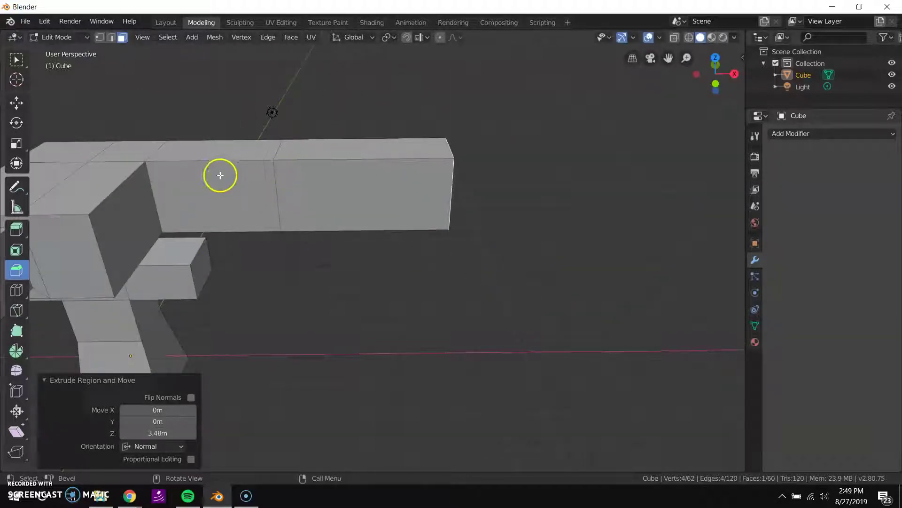
middle_drag(256, 184, 252, 184)
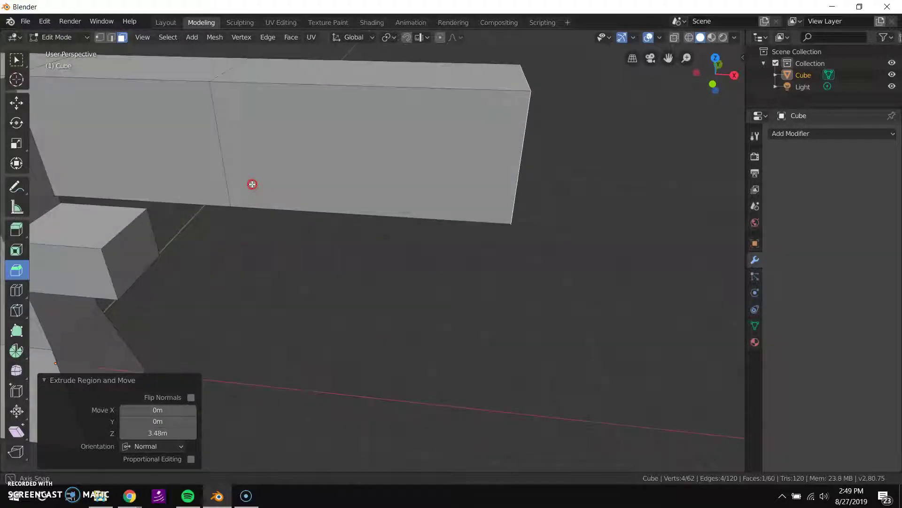
In Edge mode, select the edge loop around the new block, then deselect everything
right_click(212, 143)
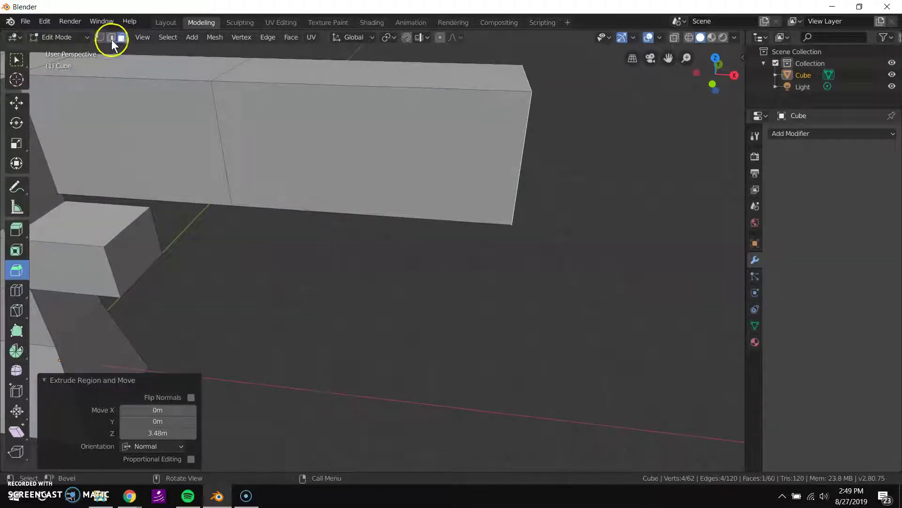
click(111, 37)
click(219, 97)
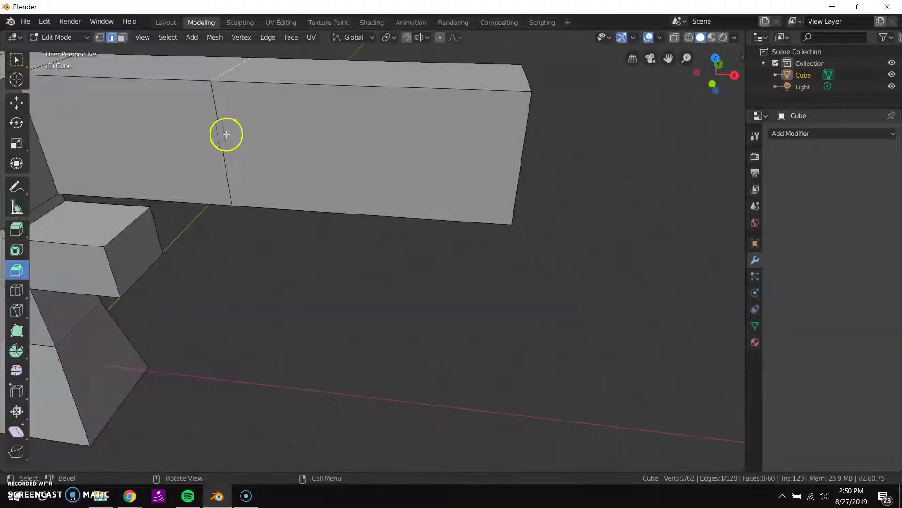
alt+click(224, 132)
middle_drag(222, 129, 196, 133)
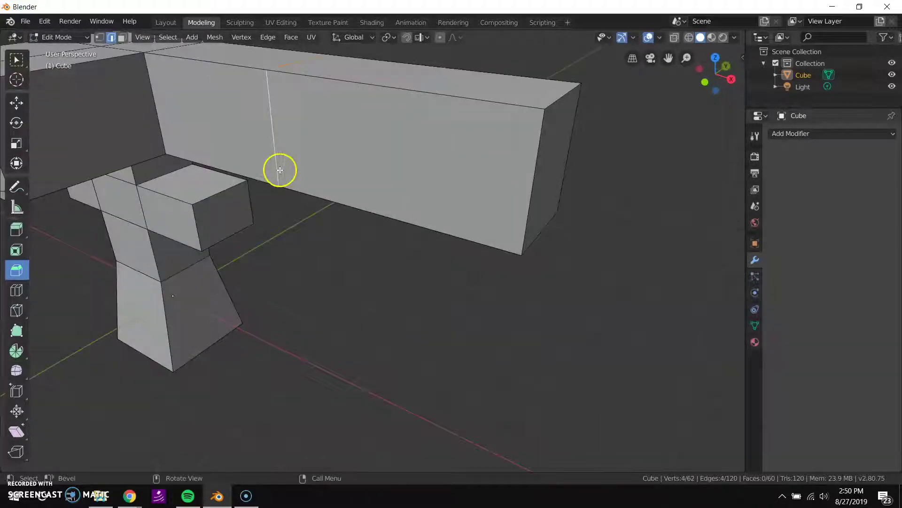
key(a)
key(alt+a)
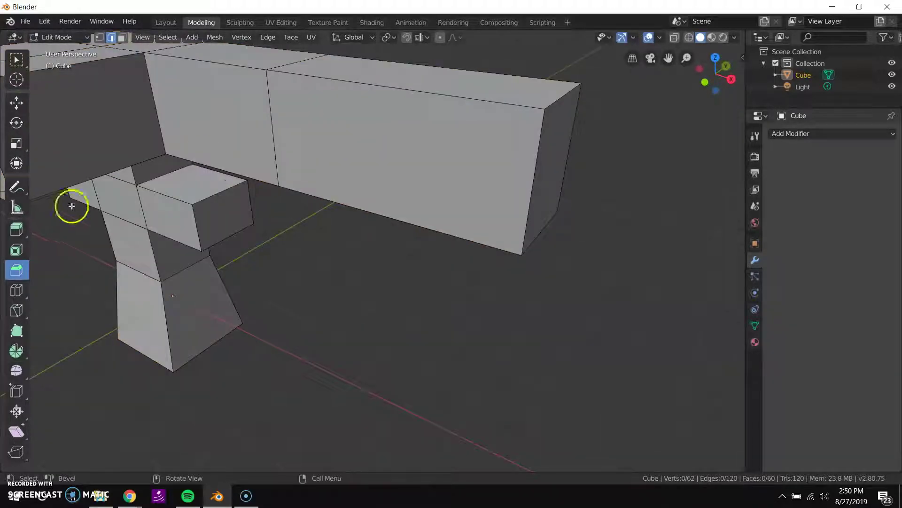
Add a multi-cut loop across the long block, then undo it
click(14, 291)
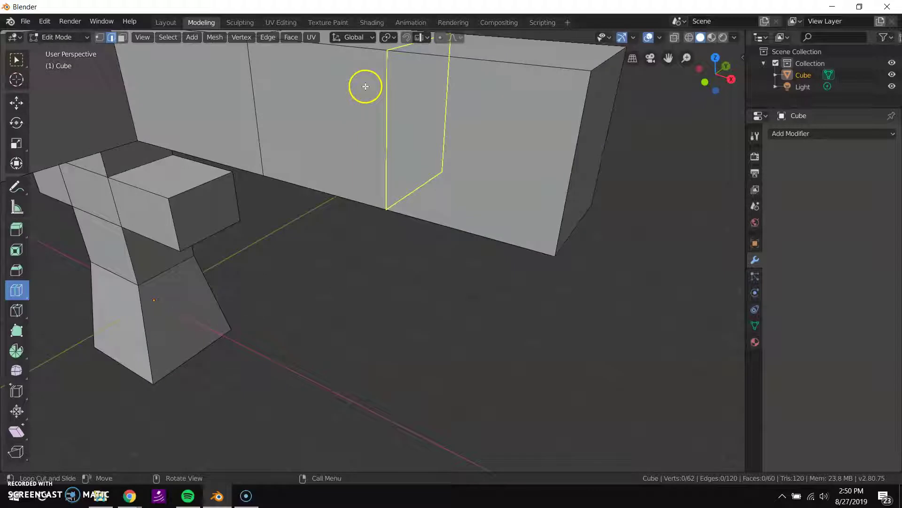
click(407, 92)
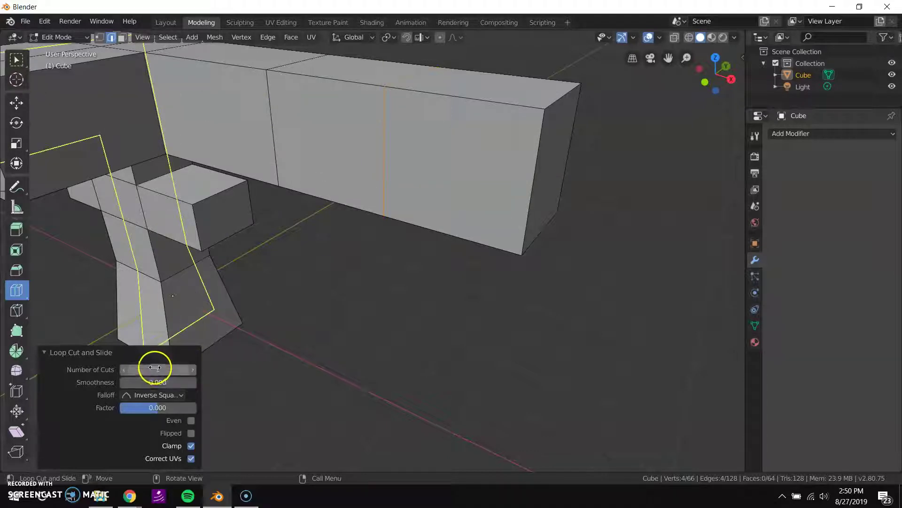
drag(158, 369, 188, 369)
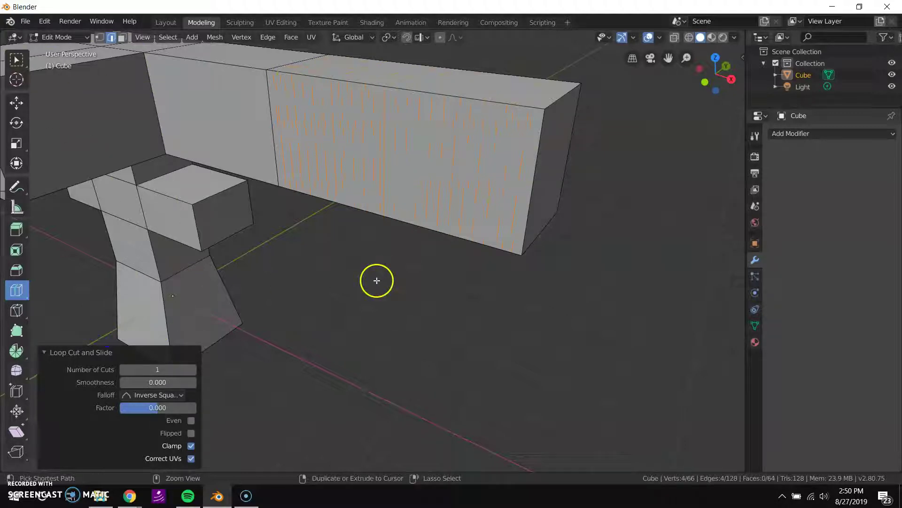
key(ctrl+z)
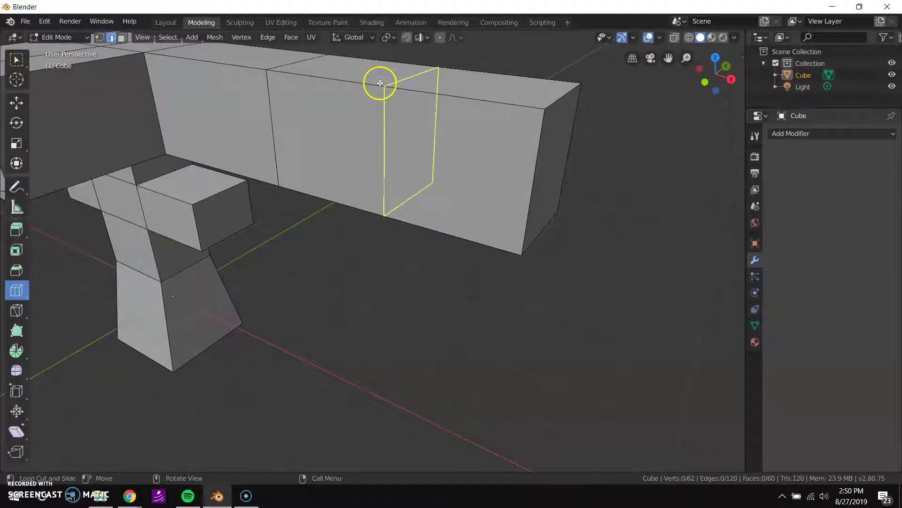
Place a single edge loop across the long box and slide it toward the outer end
drag(380, 83, 387, 92)
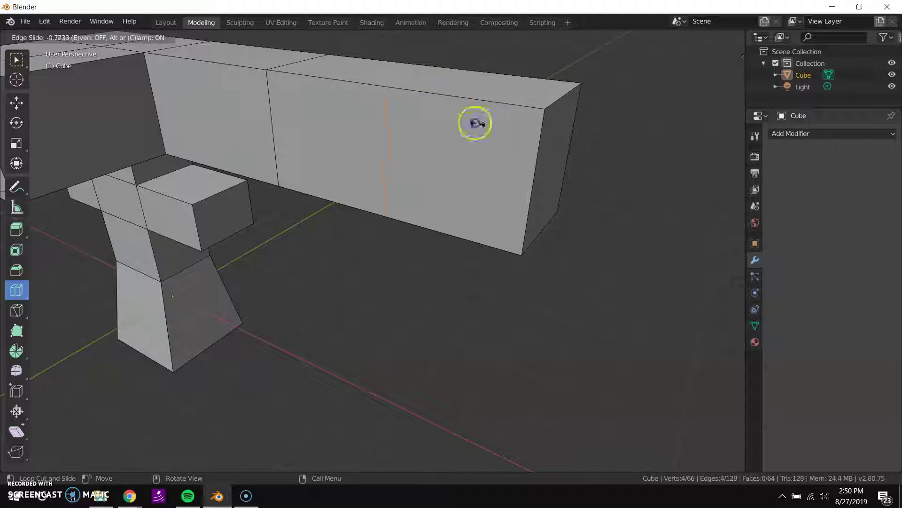
drag(458, 117, 517, 171)
drag(462, 158, 344, 110)
middle_drag(350, 184, 402, 218)
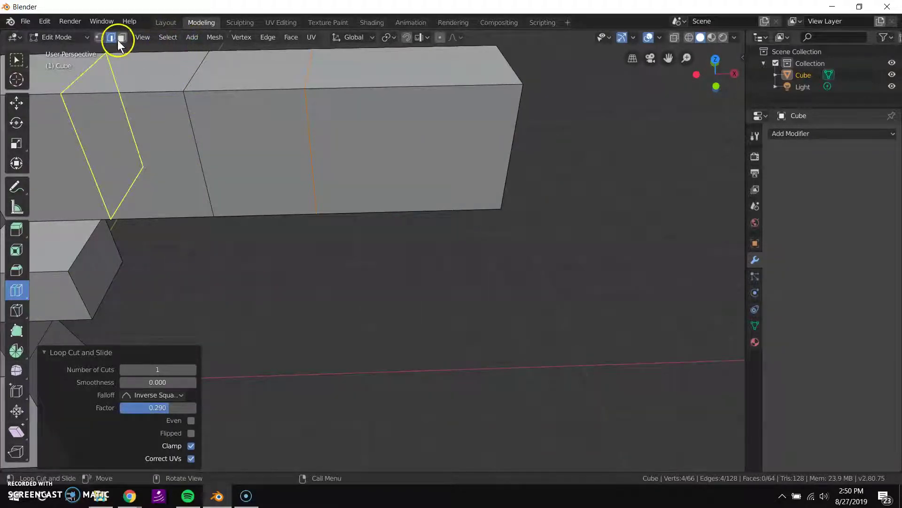
middle_drag(347, 272, 371, 249)
middle_drag(288, 248, 354, 321)
Scale down the new edge loop, then clear the selection
key(s)
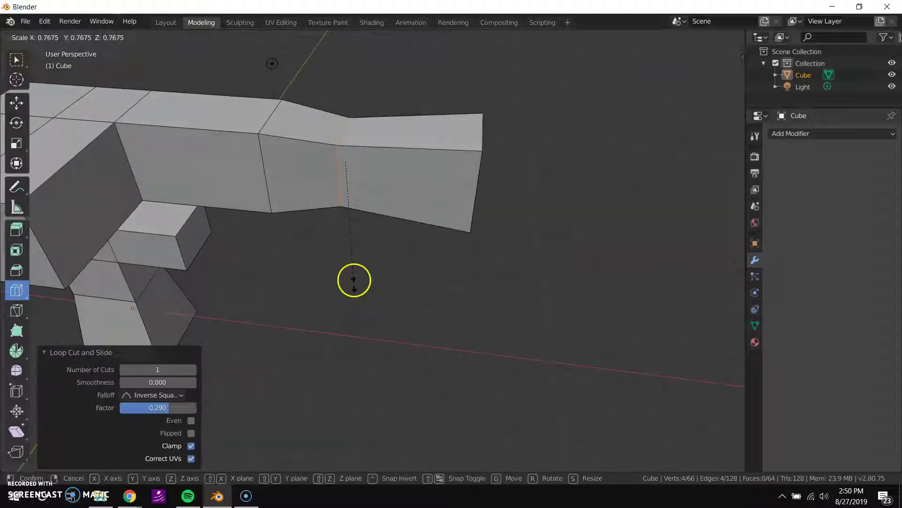
click(361, 246)
key(a)
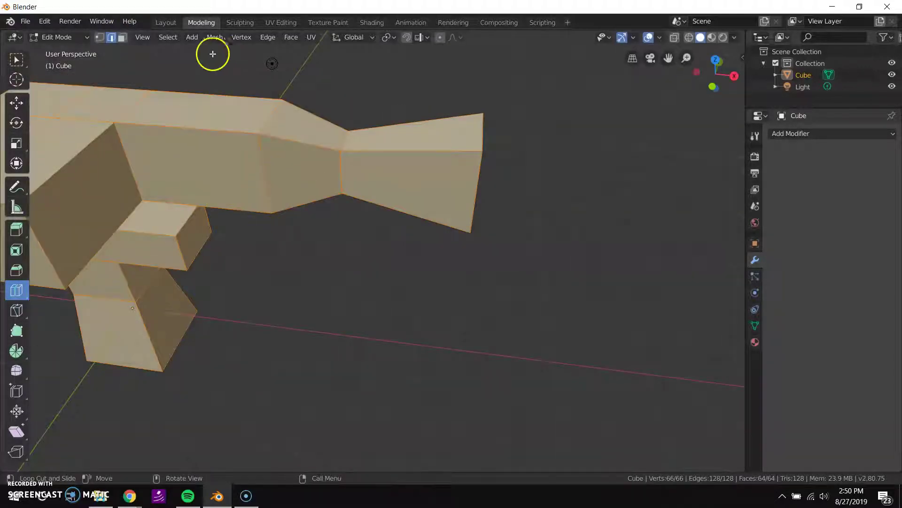
key(alt+a)
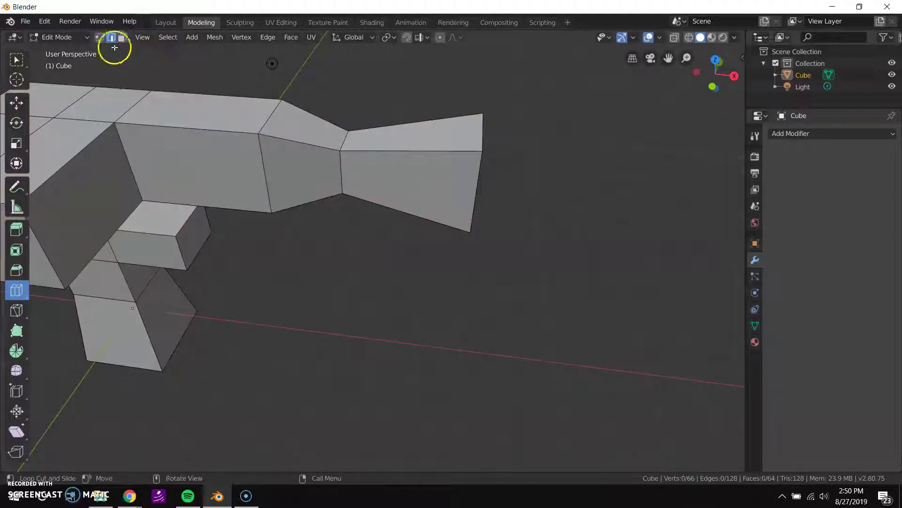
Select another edge loop on the arm and scale it down to 0.443
click(16, 60)
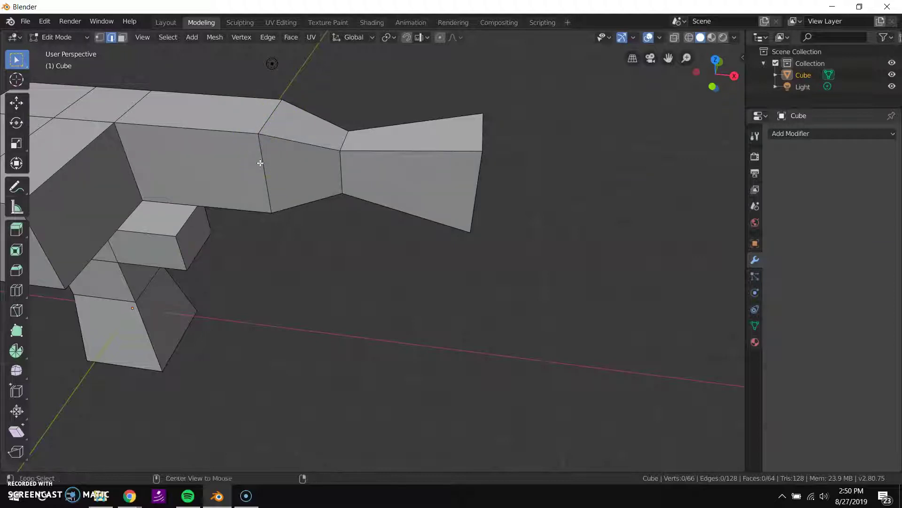
alt+click(288, 202)
middle_drag(288, 202, 335, 322)
key(s)
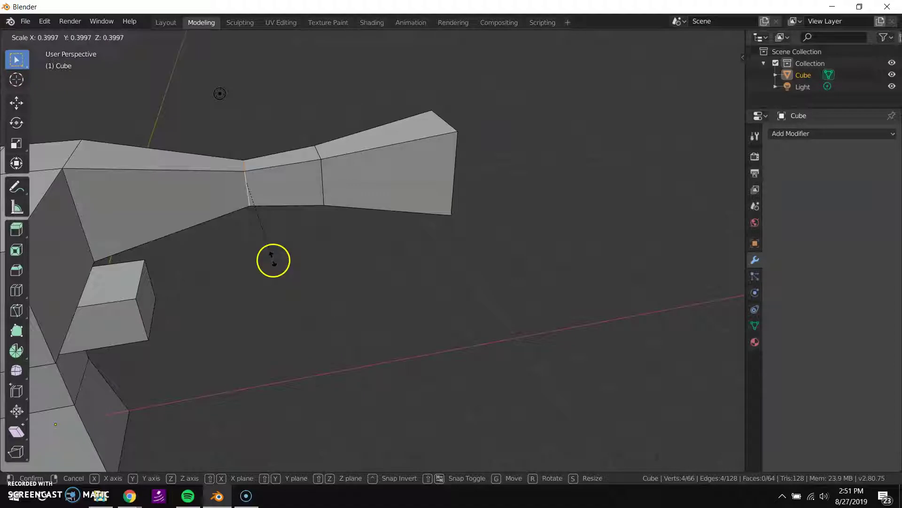
click(274, 272)
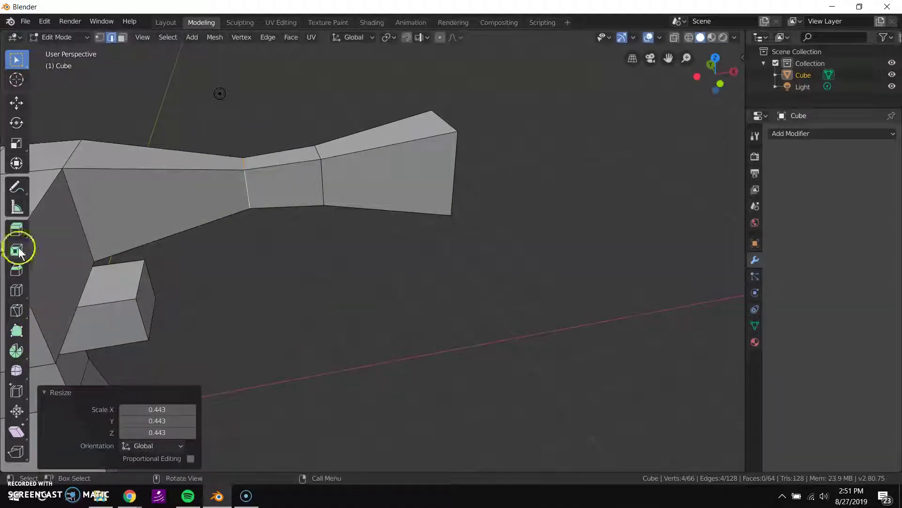
Knife-cut diagonal edges across the arm's tip faces through four vertices
click(15, 312)
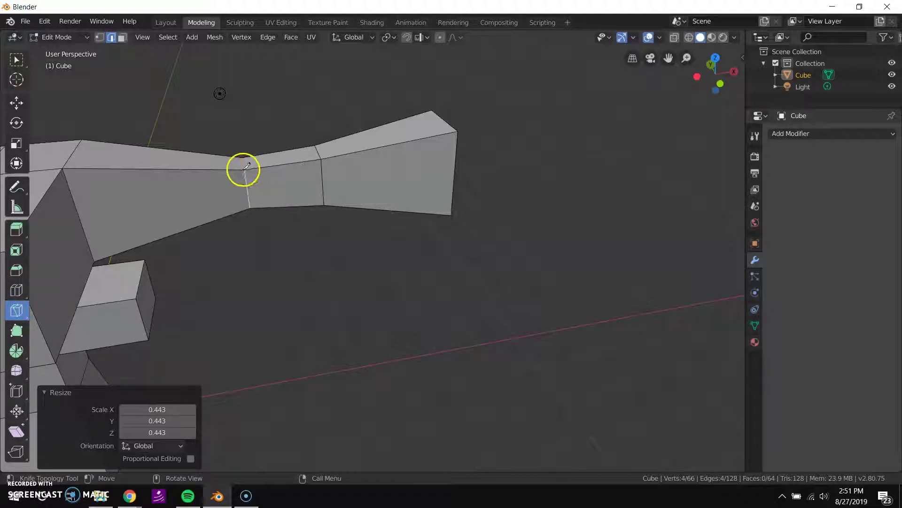
click(275, 242)
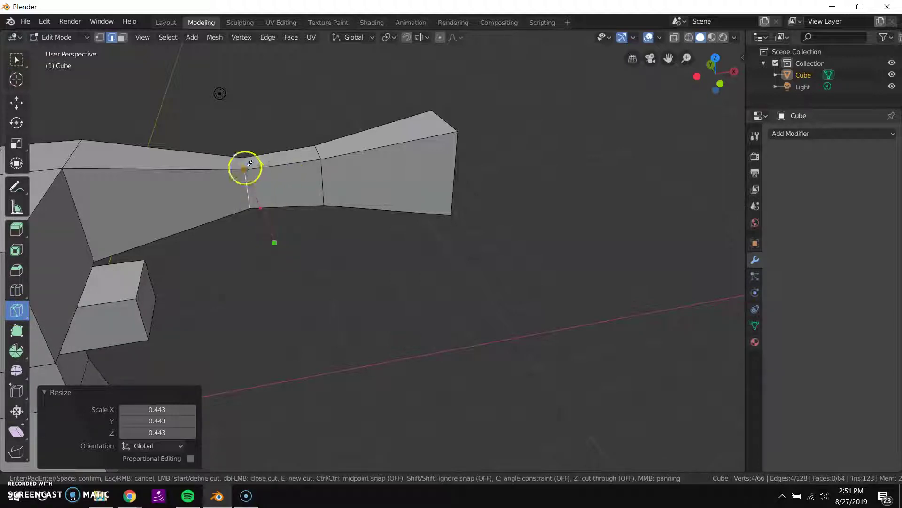
click(244, 149)
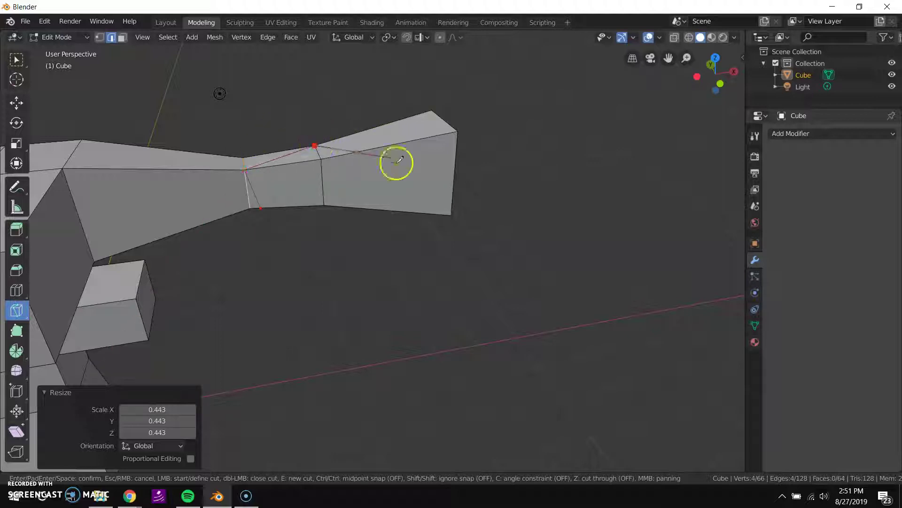
click(458, 132)
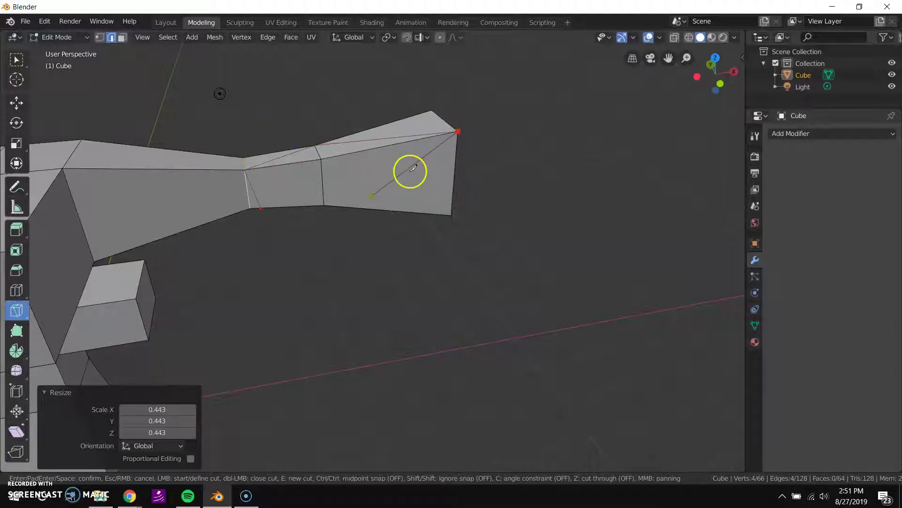
click(323, 204)
key(Return)
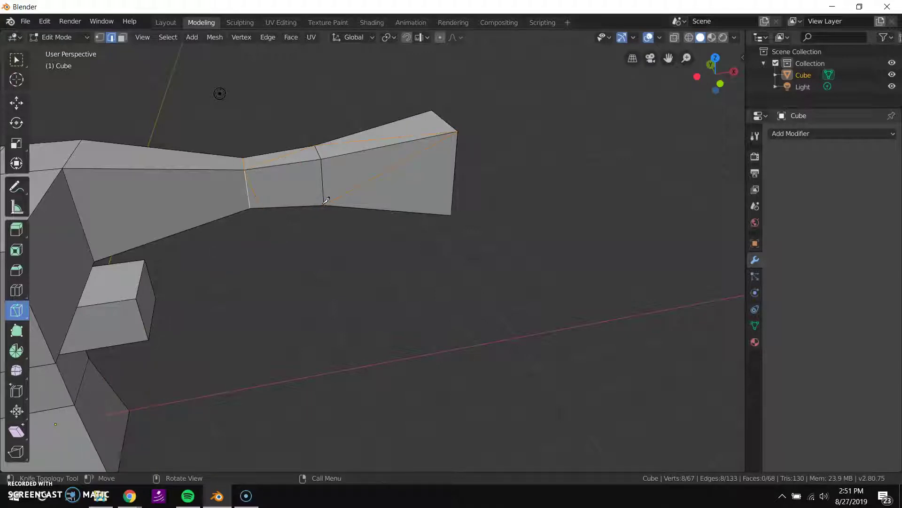
middle_drag(324, 205, 343, 236)
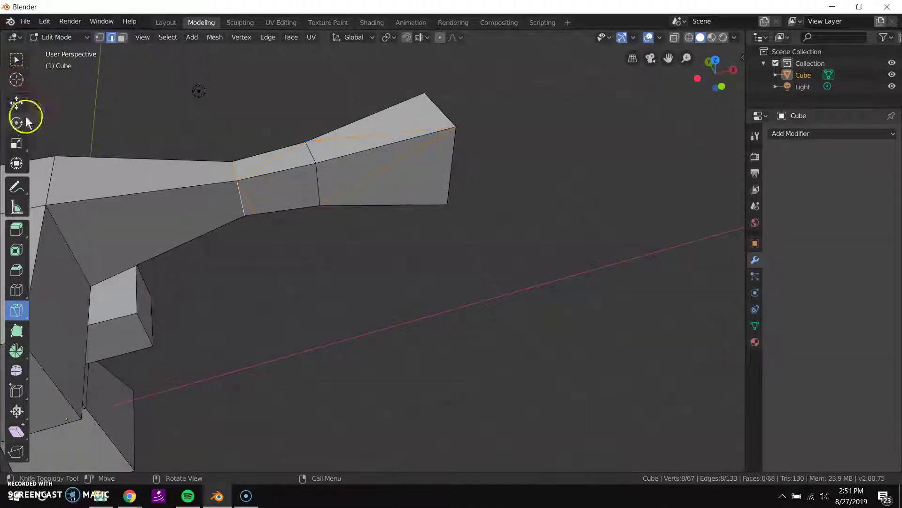
In vertex mode, drag two arm-tip vertices out of place, dropping one lower
click(16, 59)
click(99, 37)
key(g)
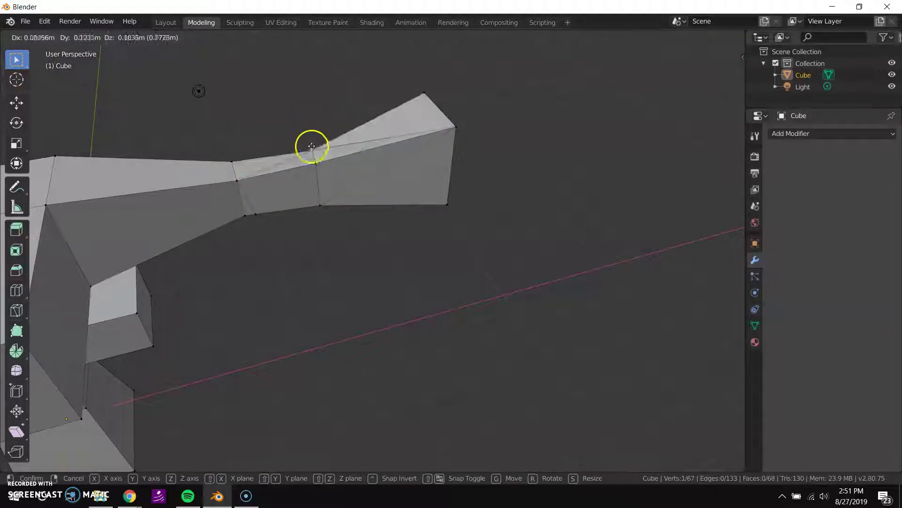
click(312, 147)
click(259, 214)
key(g)
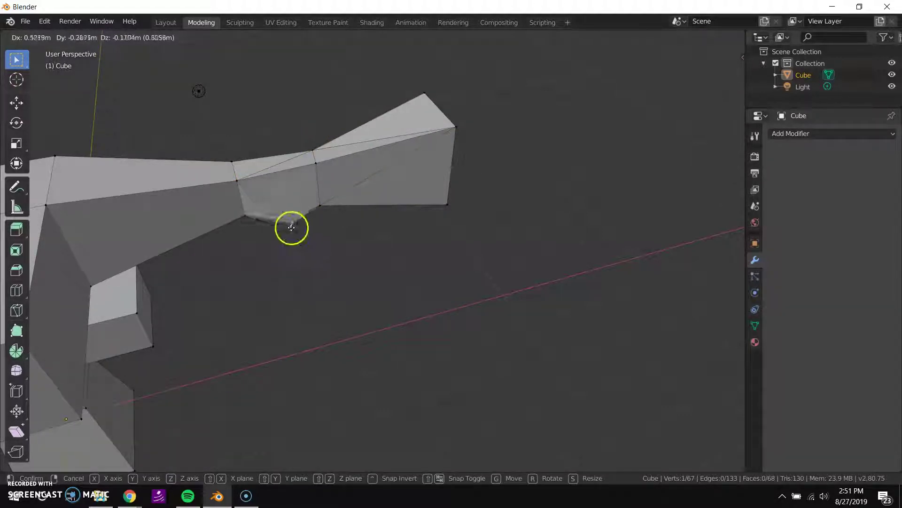
click(293, 228)
click(313, 184)
middle_drag(312, 183, 303, 290)
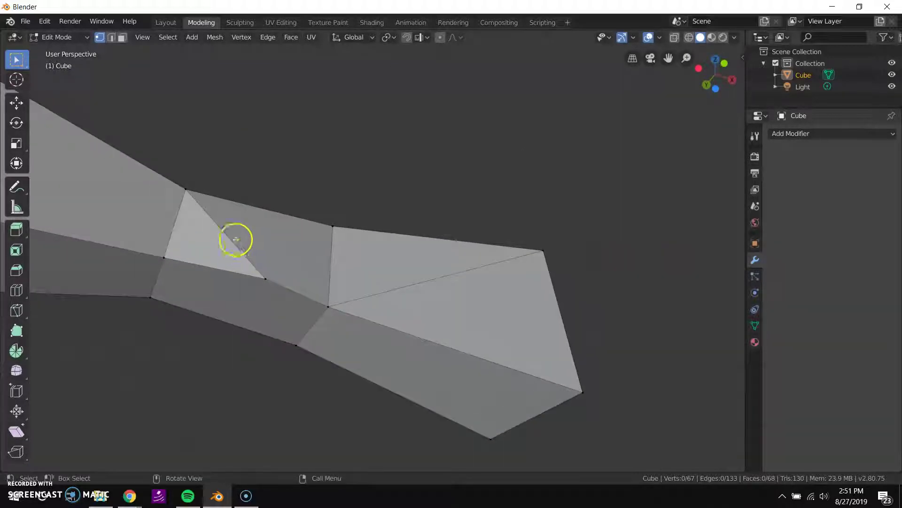
middle_drag(236, 239, 392, 274)
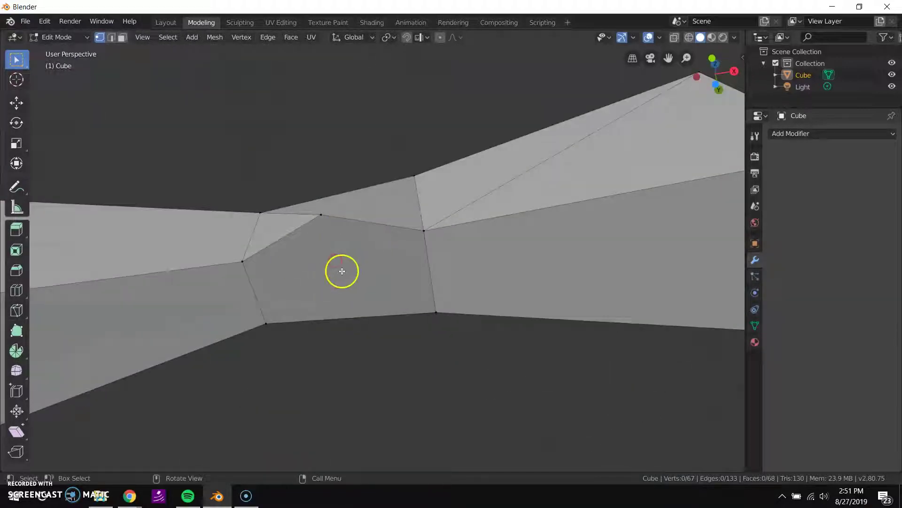
Move another tip vertex twice, leaving jagged pointed corners at the pinch
right_click(347, 221)
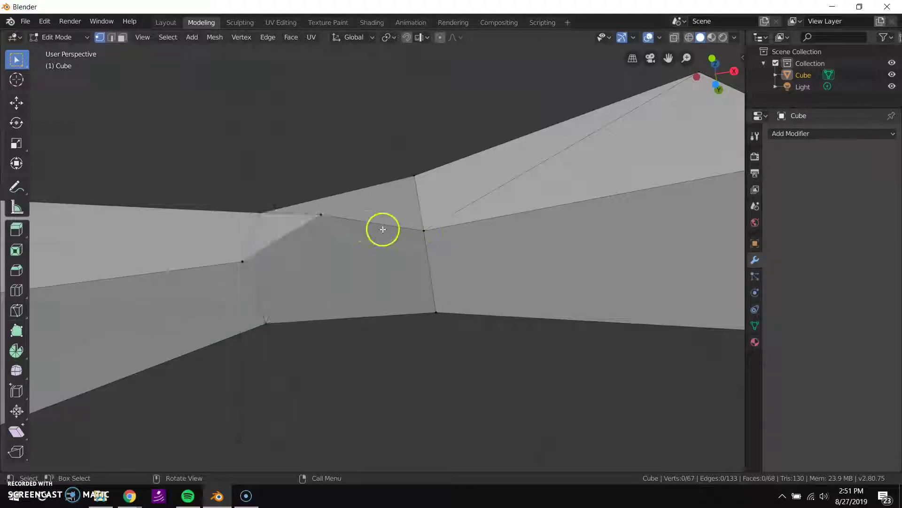
middle_drag(308, 210, 348, 329)
key(g)
click(349, 233)
key(g)
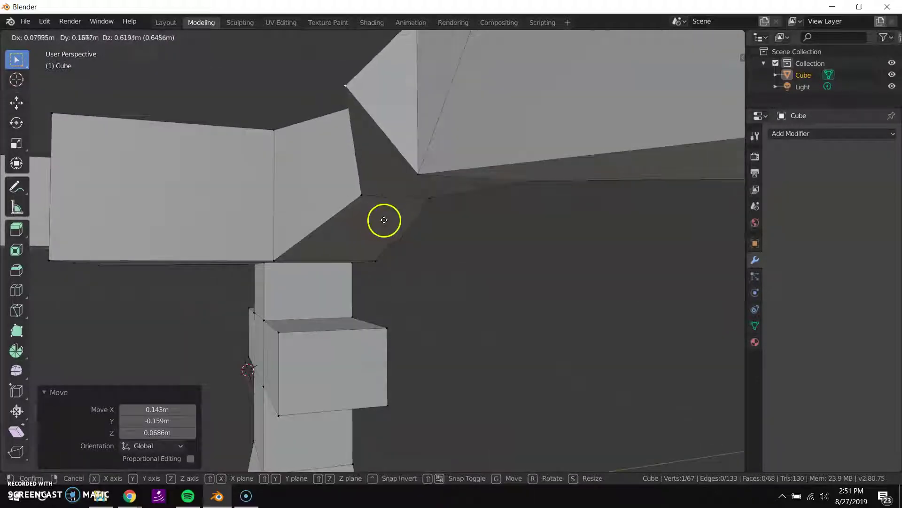
click(390, 226)
middle_drag(382, 276, 380, 217)
middle_drag(427, 259, 379, 203)
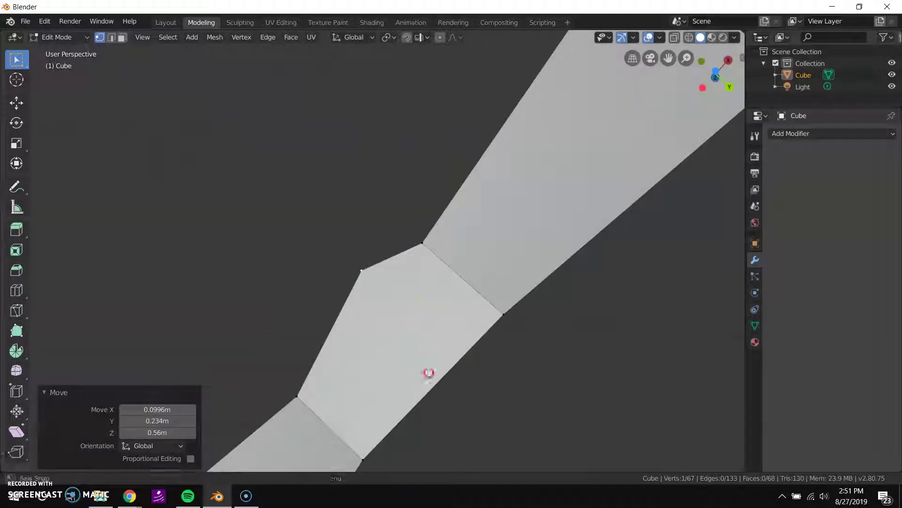
middle_drag(429, 373, 335, 44)
middle_drag(428, 62, 389, 111)
Undo the vertex moves and the knife cuts with three Ctrl+Z presses
key(ctrl+z)
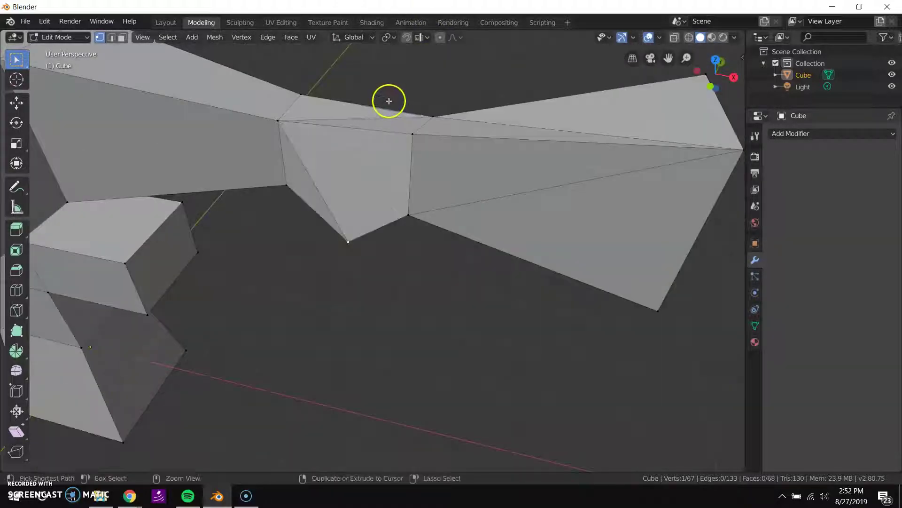
key(ctrl+z)
key(ctrl+z)
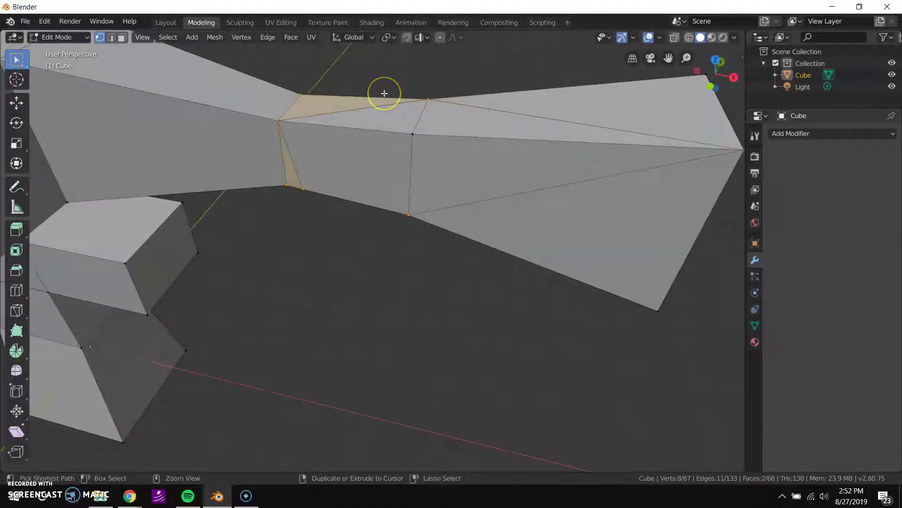
key(ctrl+z)
scroll(372, 96, down, 4)
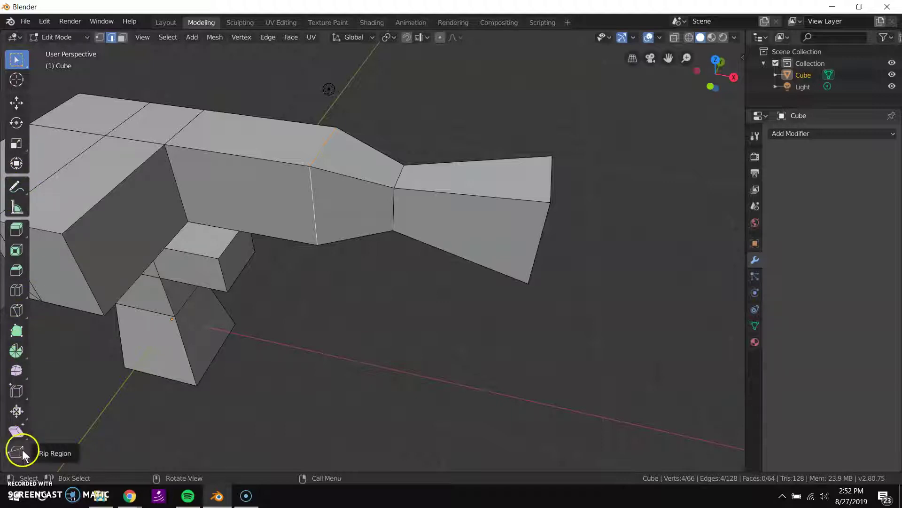
middle_drag(38, 397, 14, 416)
Edge-slide an arm loop sideways by a factor of -0.259
click(17, 390)
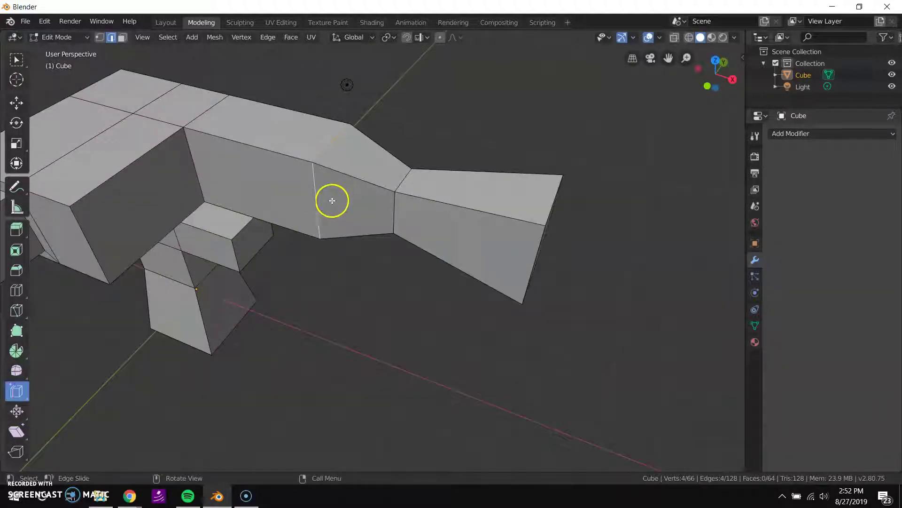
drag(319, 202, 264, 221)
click(17, 369)
scroll(155, 185, down, 3)
middle_drag(155, 185, 324, 207)
Select a single edge on the mesh and orbit around the character
click(66, 394)
click(118, 333)
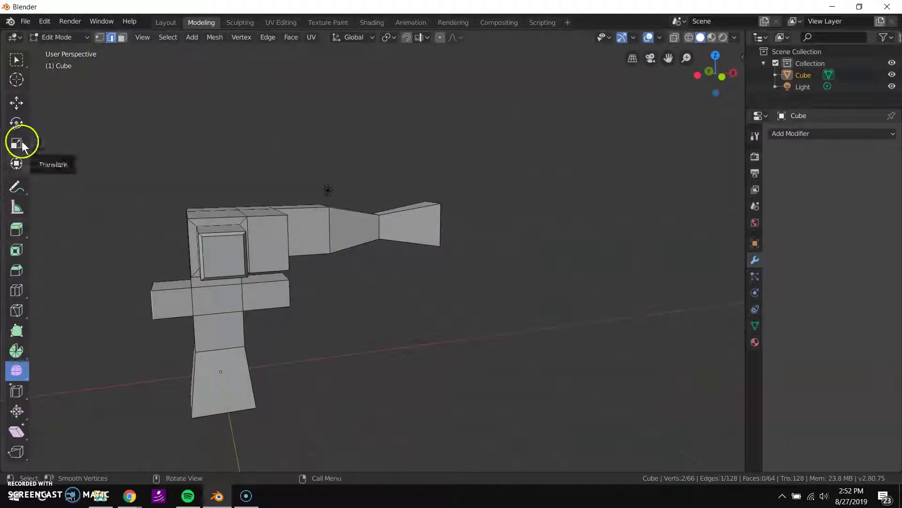
middle_drag(209, 329, 179, 368)
middle_drag(235, 337, 141, 252)
Search for Subdivide in the command search, then cancel without running it
key(F3)
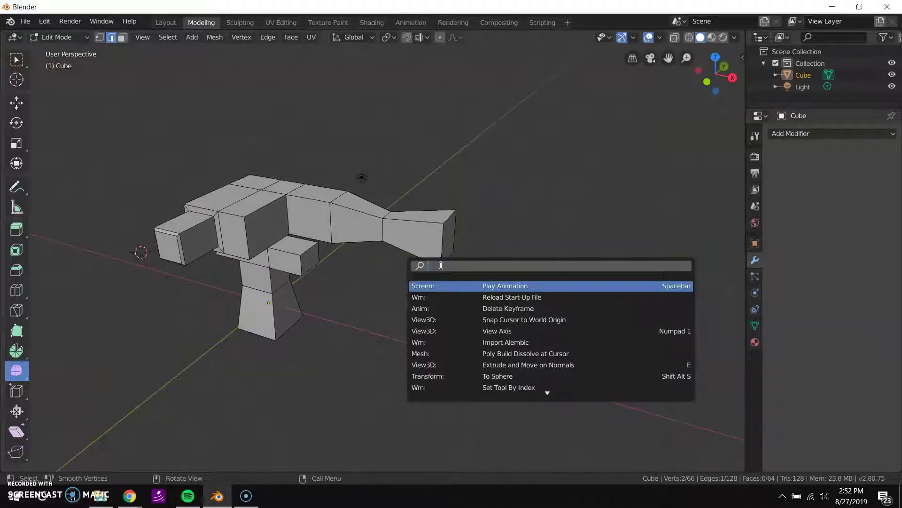
text(subdivic)
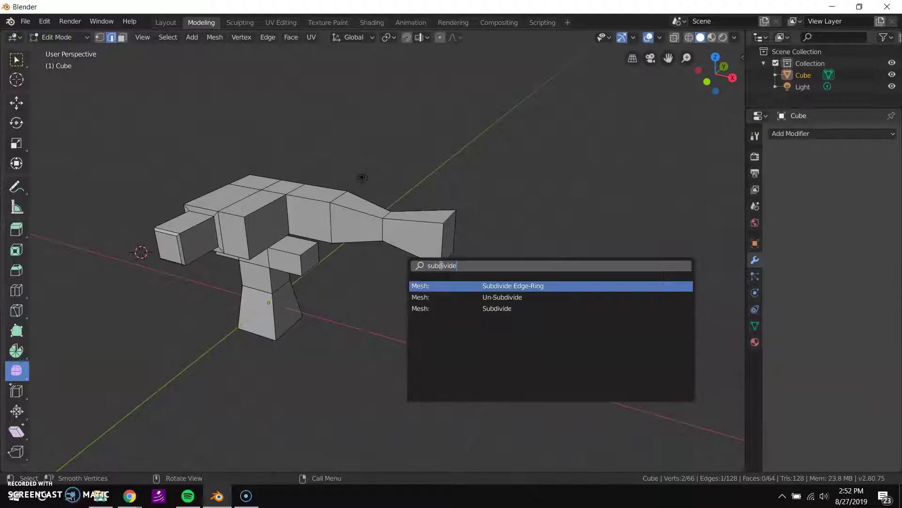
key(Down)
key(Down)
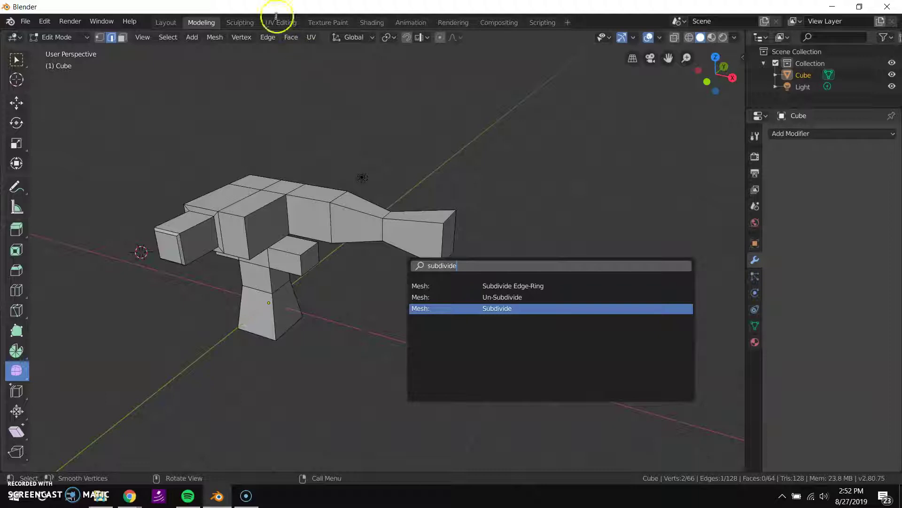
key(Escape)
middle_drag(215, 188, 272, 155)
Select all faces and run Mesh: Subdivide, raising the mesh to 256 faces
click(122, 37)
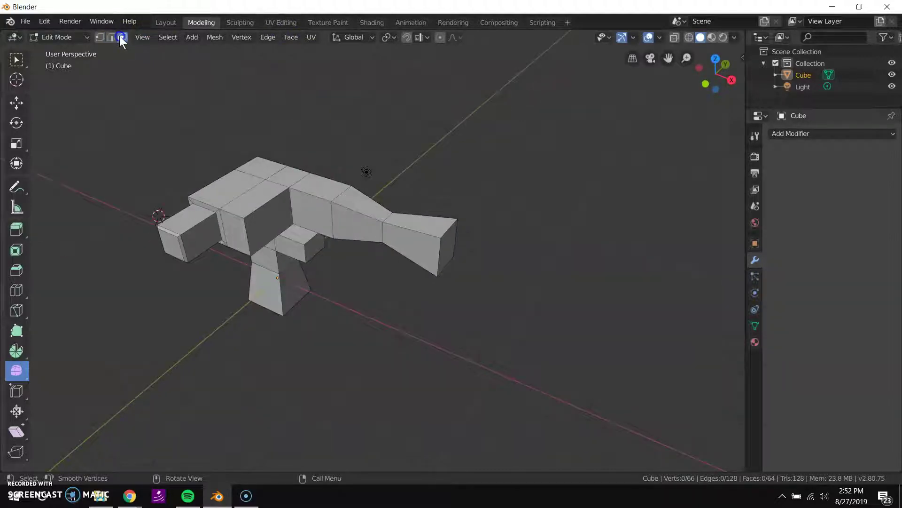
middle_drag(357, 221, 393, 242)
key(a)
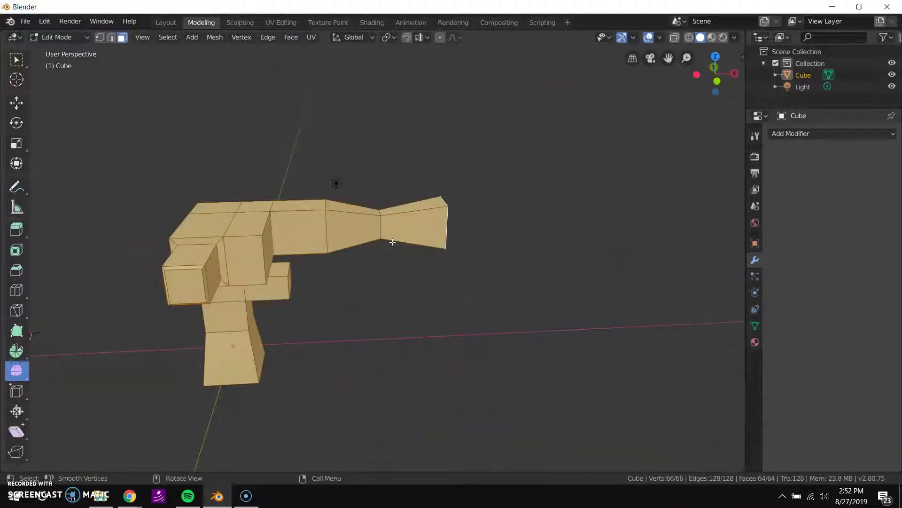
key(F3)
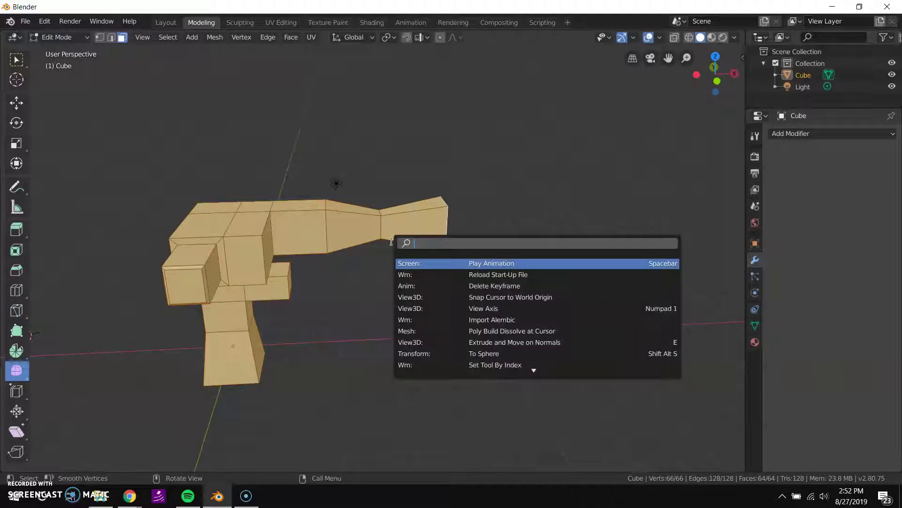
text(subdivide)
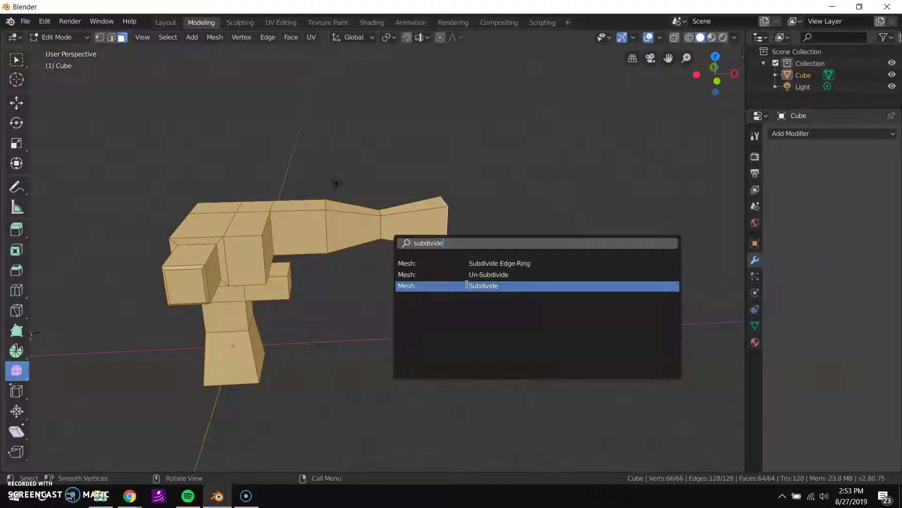
click(467, 285)
scroll(338, 250, up, 2)
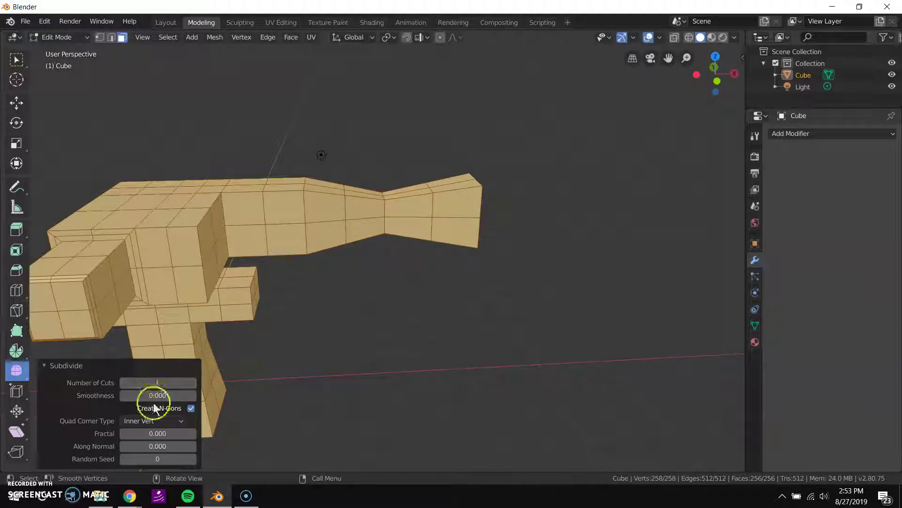
Give Subdivide smoothness 1.000 and 3 cuts for 1,024 faces, then deselect
drag(155, 395, 221, 395)
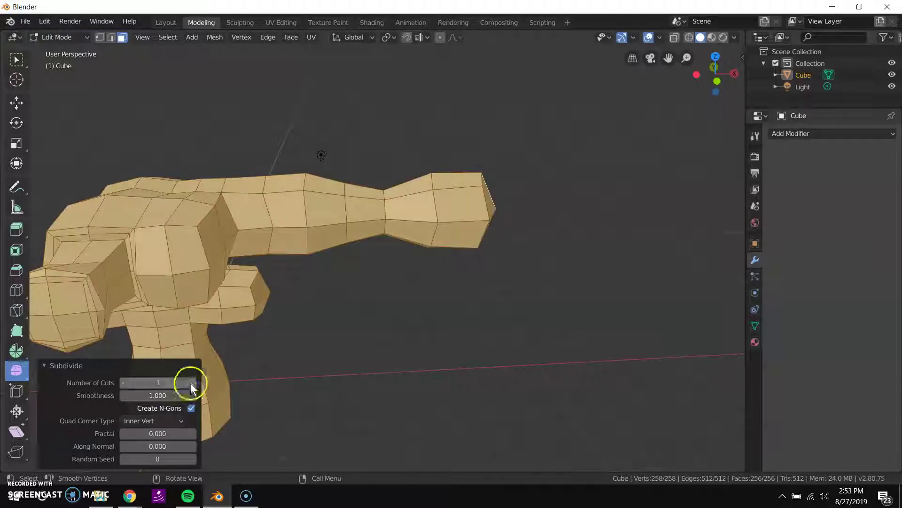
drag(163, 379, 181, 379)
scroll(220, 322, down, 4)
middle_drag(219, 322, 282, 361)
scroll(282, 361, up, 3)
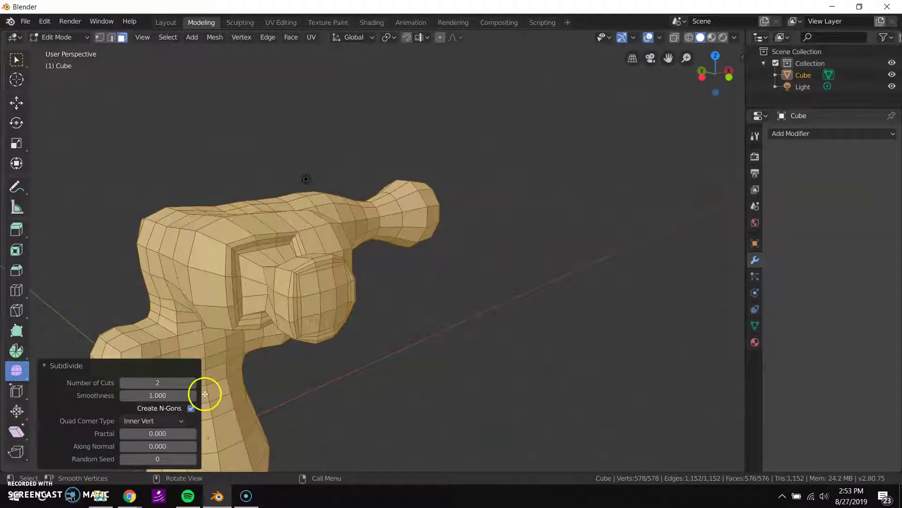
drag(174, 384, 178, 382)
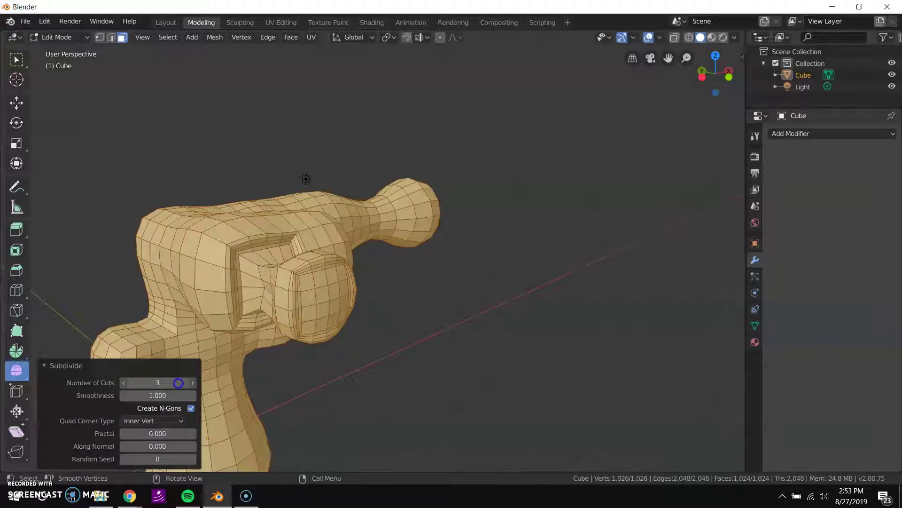
middle_drag(219, 384, 194, 379)
scroll(347, 311, up, 4)
scroll(347, 312, up, 2)
scroll(323, 334, down, 3)
drag(181, 383, 127, 382)
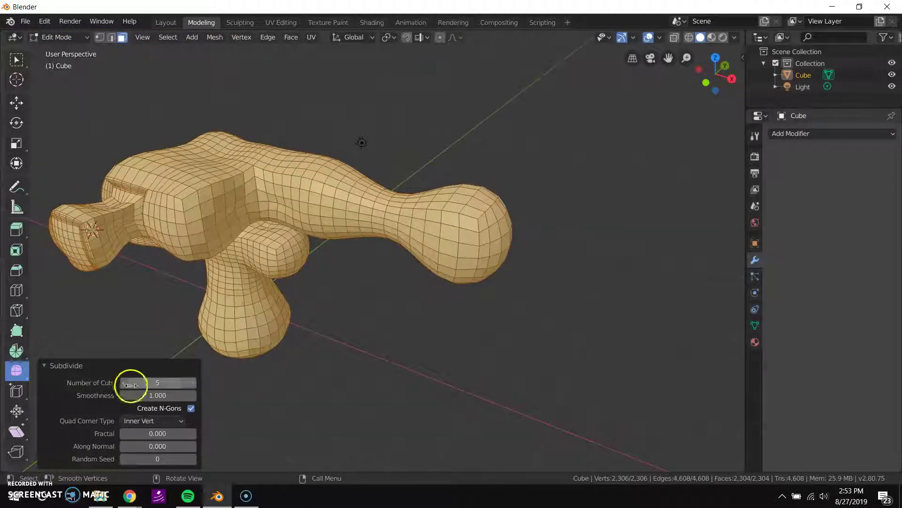
click(308, 330)
middle_drag(332, 328, 358, 317)
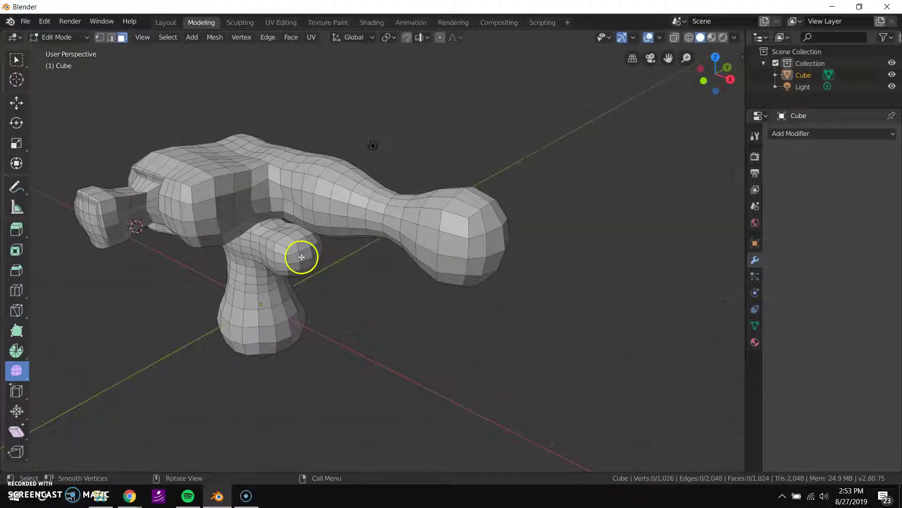
Select the entire mesh and apply Mesh: Shade Smooth for soft surfaces
scroll(331, 276, up, 2)
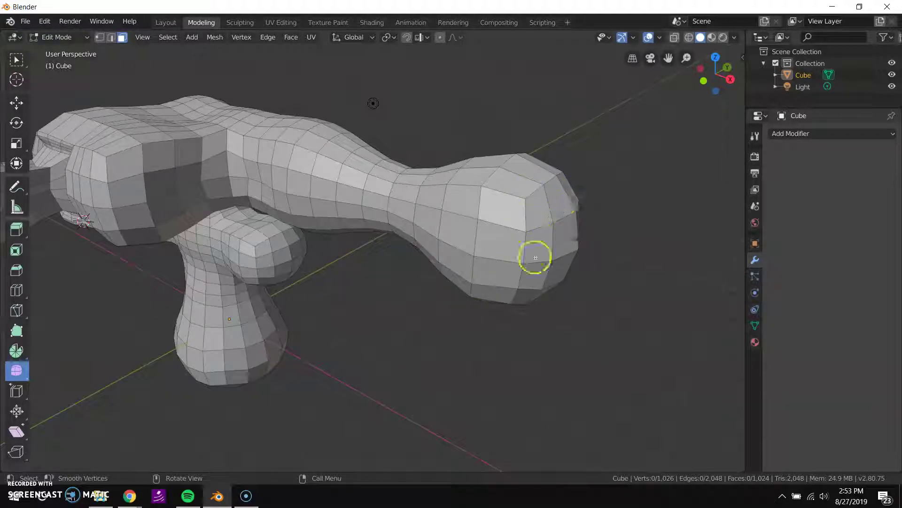
middle_drag(523, 265, 486, 252)
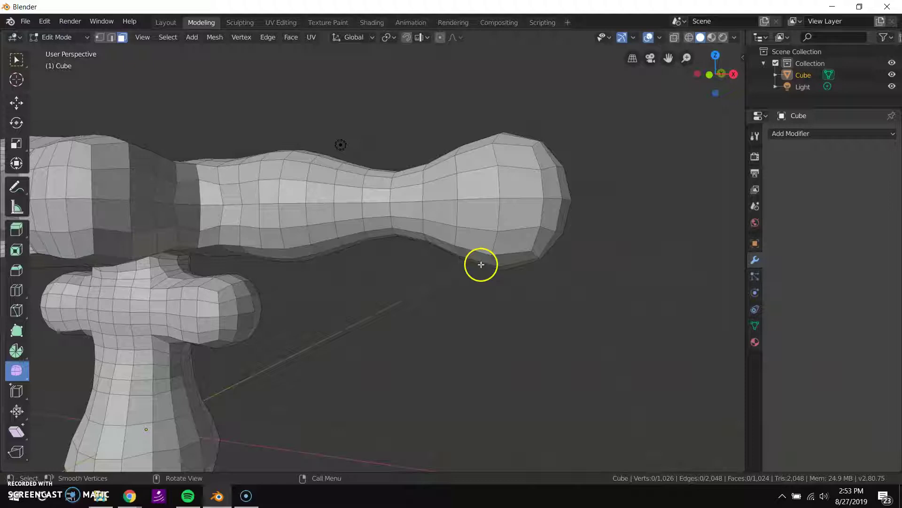
key(F3)
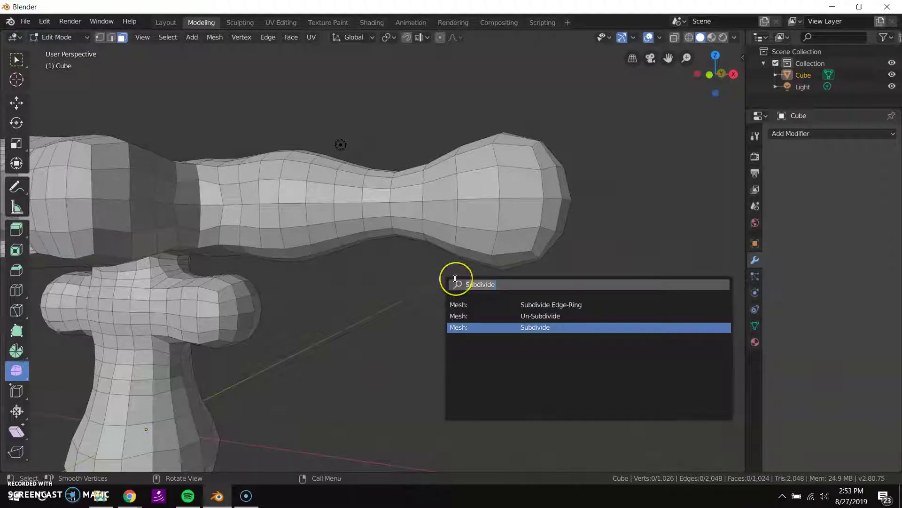
text(smooth)
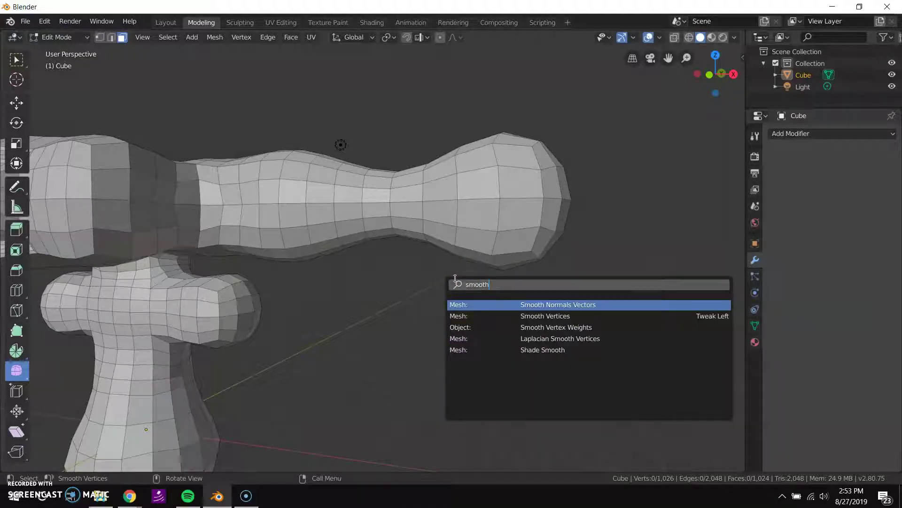
key(Down)
key(Down)
key(Down)
key(Down)
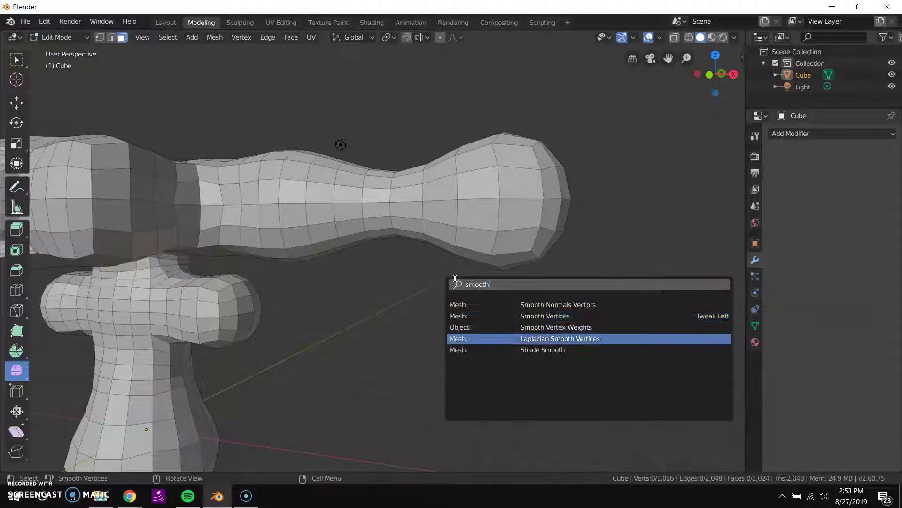
key(Return)
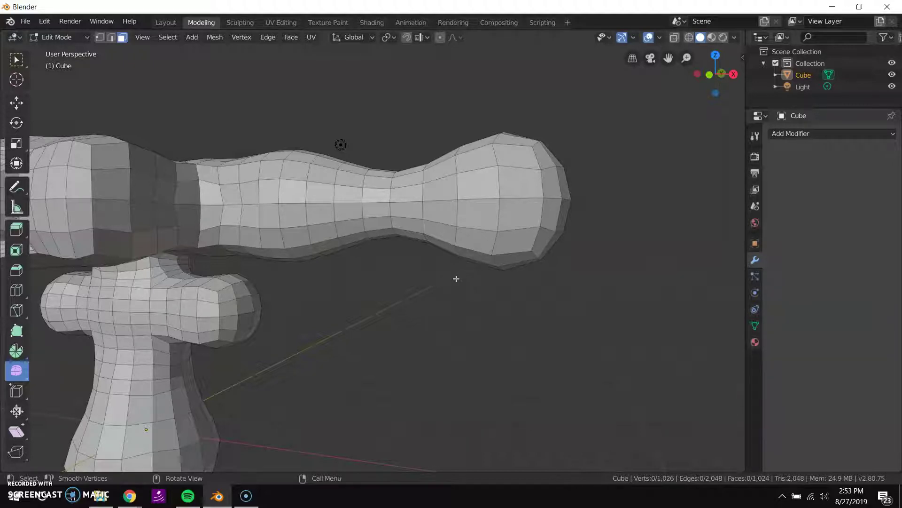
key(a)
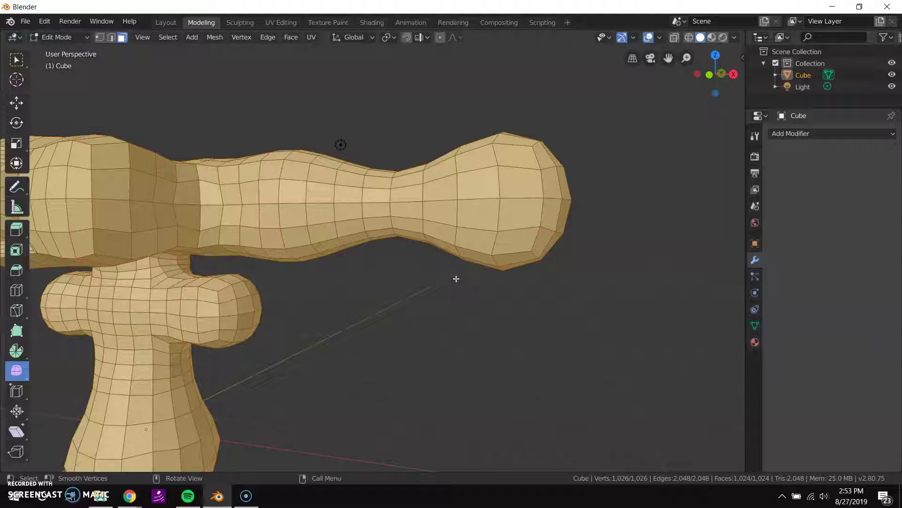
key(F3)
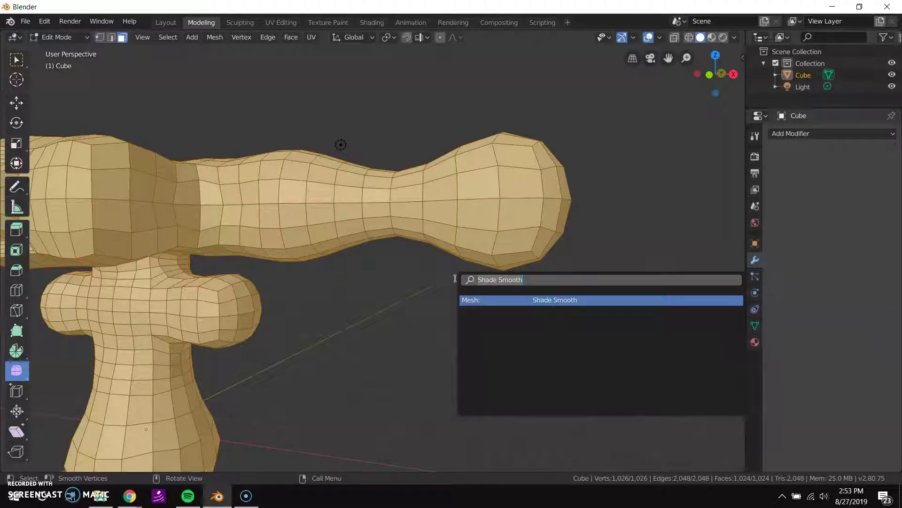
key(Return)
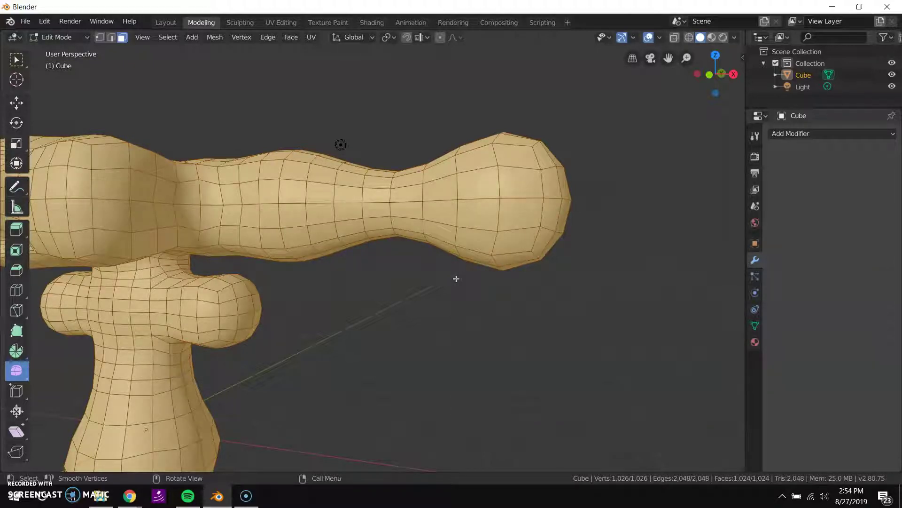
middle_drag(433, 165, 437, 213)
key(alt+a)
scroll(436, 208, up, 6)
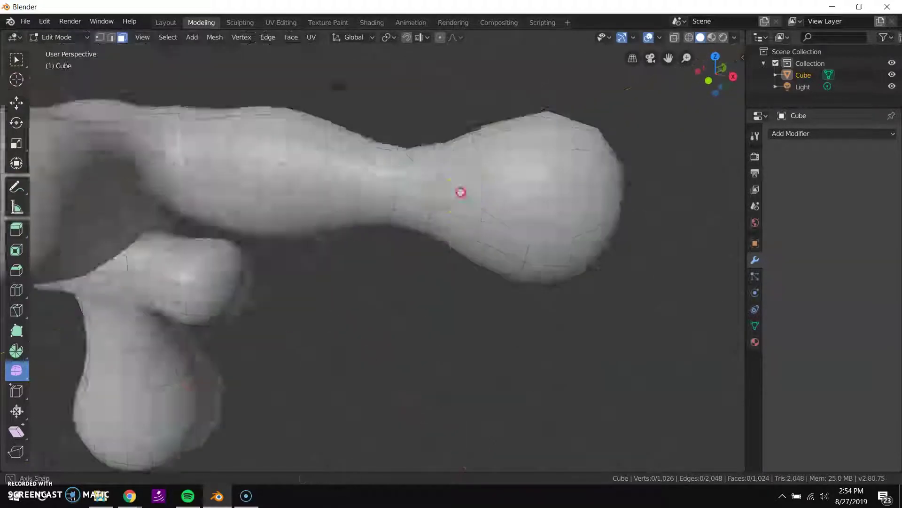
middle_drag(399, 183, 282, 188)
scroll(413, 210, down, 6)
middle_drag(413, 209, 347, 246)
scroll(405, 203, up, 8)
scroll(354, 213, down, 5)
middle_drag(354, 213, 442, 219)
scroll(442, 219, up, 6)
middle_drag(276, 245, 354, 245)
scroll(354, 245, down, 3)
scroll(395, 177, up, 5)
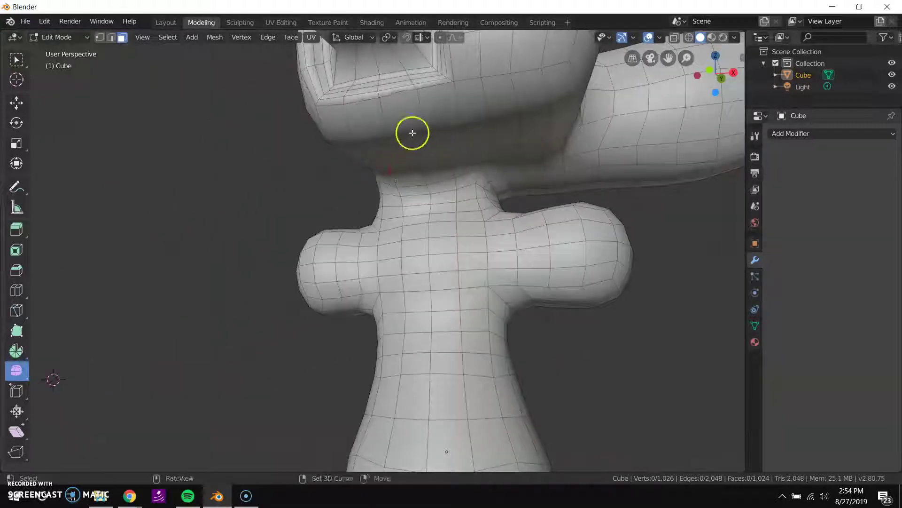
scroll(455, 190, up, 2)
middle_drag(455, 190, 373, 161)
scroll(347, 236, up, 3)
scroll(347, 235, down, 3)
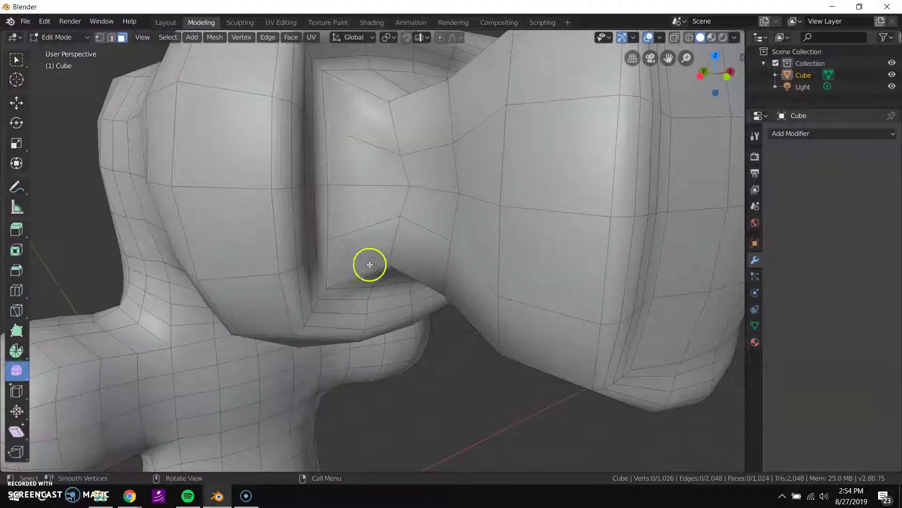
middle_drag(327, 236, 324, 197)
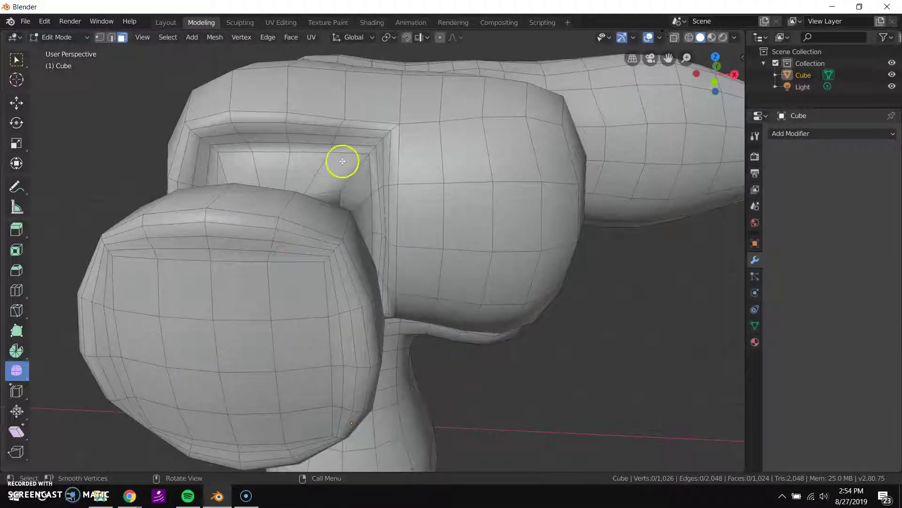
middle_drag(343, 161, 265, 150)
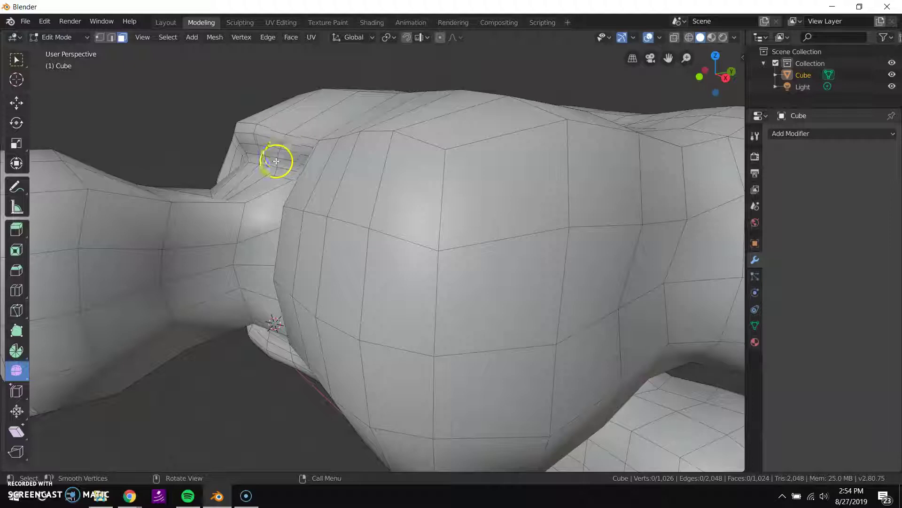
scroll(283, 156, down, 5)
middle_drag(309, 169, 498, 254)
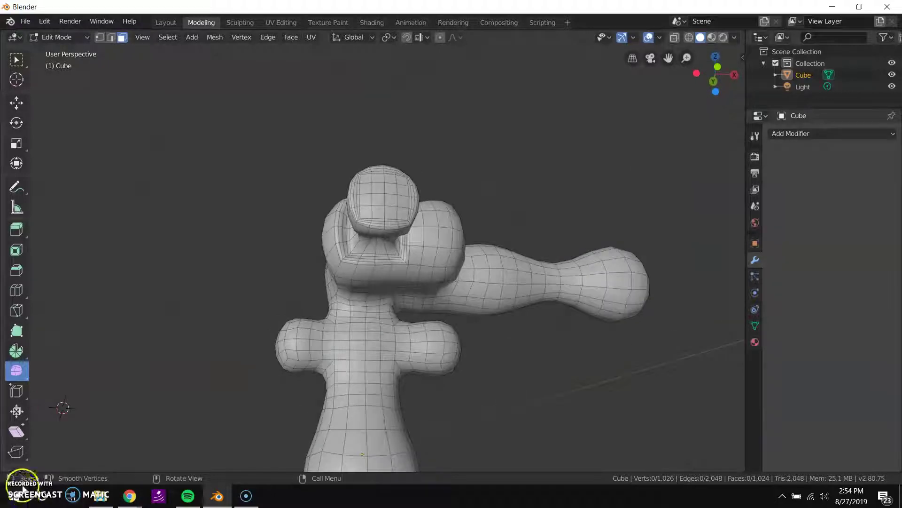